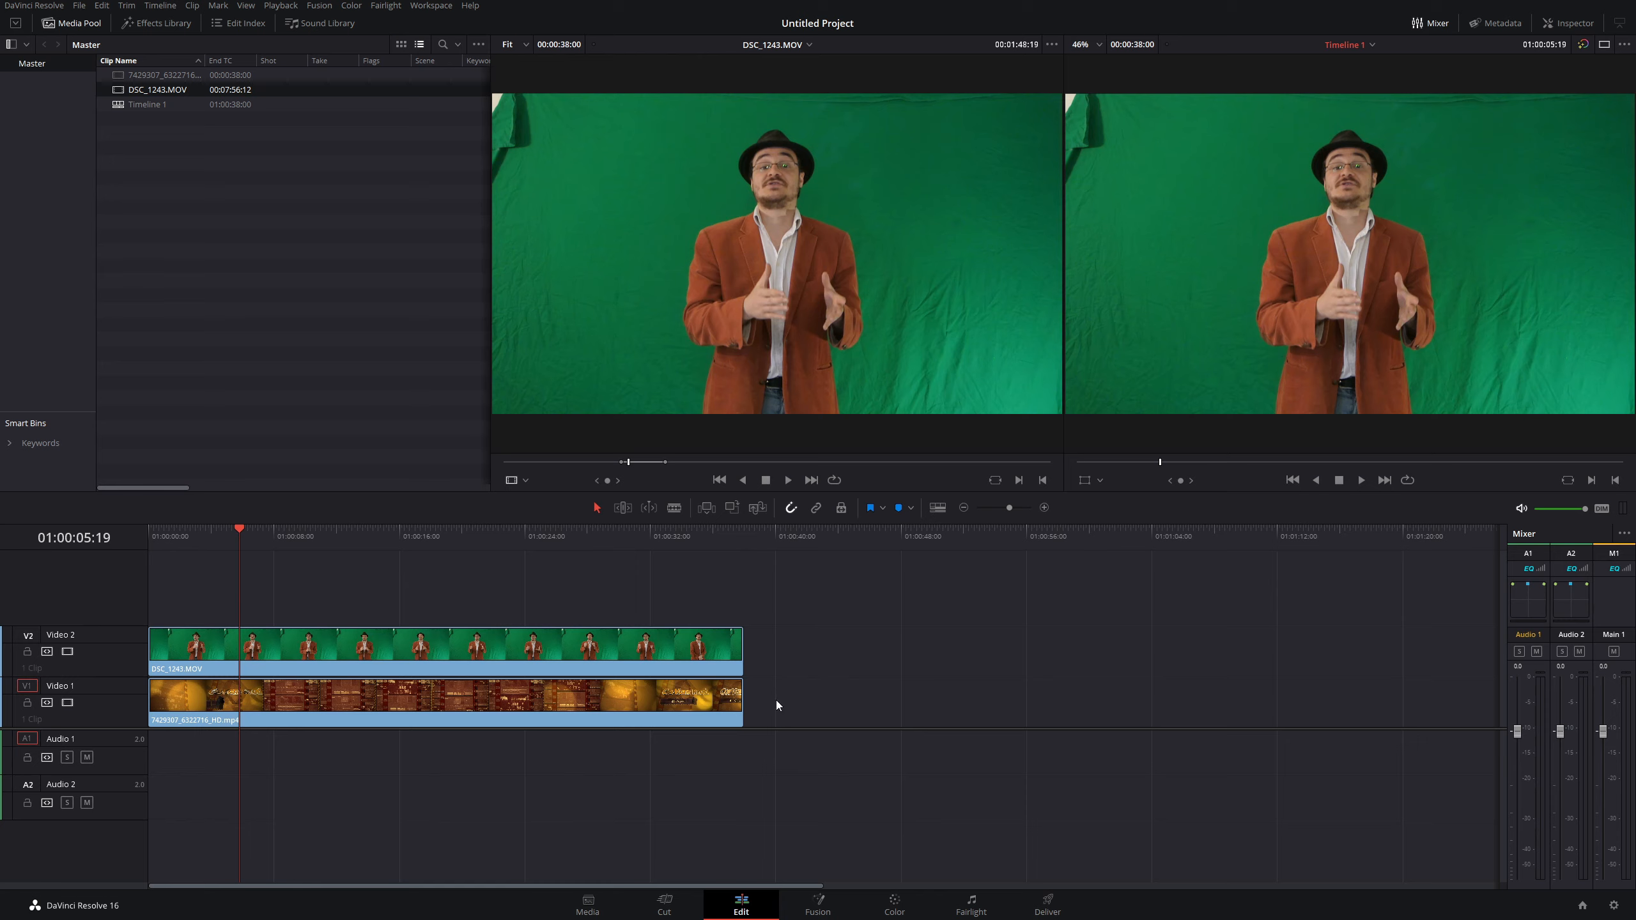
Step: In the Color page's RGB Mixer, set the Green Output to about 1.28 green, -0.14 red and -0.10 blue for the green-screen clip
{"action": "left_click", "coordinate": [894, 904]}
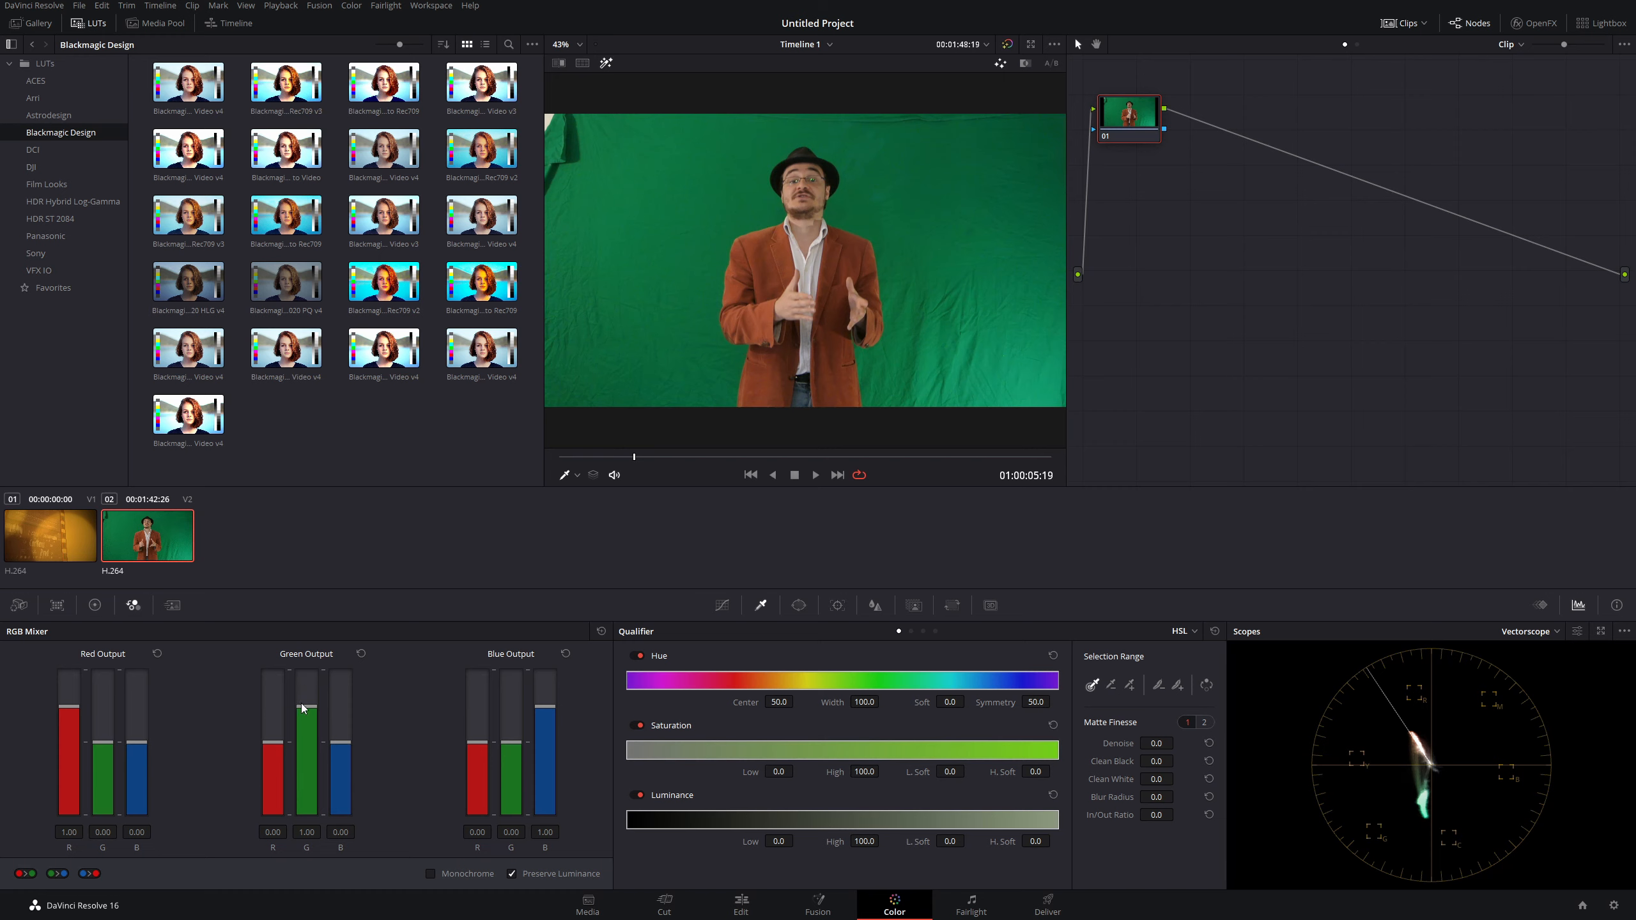
{"action": "mouse_move", "coordinate": [298, 706]}
{"action": "left_mouse_down"}
{"action": "mouse_move", "coordinate": [309, 696]}
{"action": "mouse_move", "coordinate": [341, 747]}
{"action": "mouse_move", "coordinate": [274, 752]}
{"action": "left_mouse_up"}
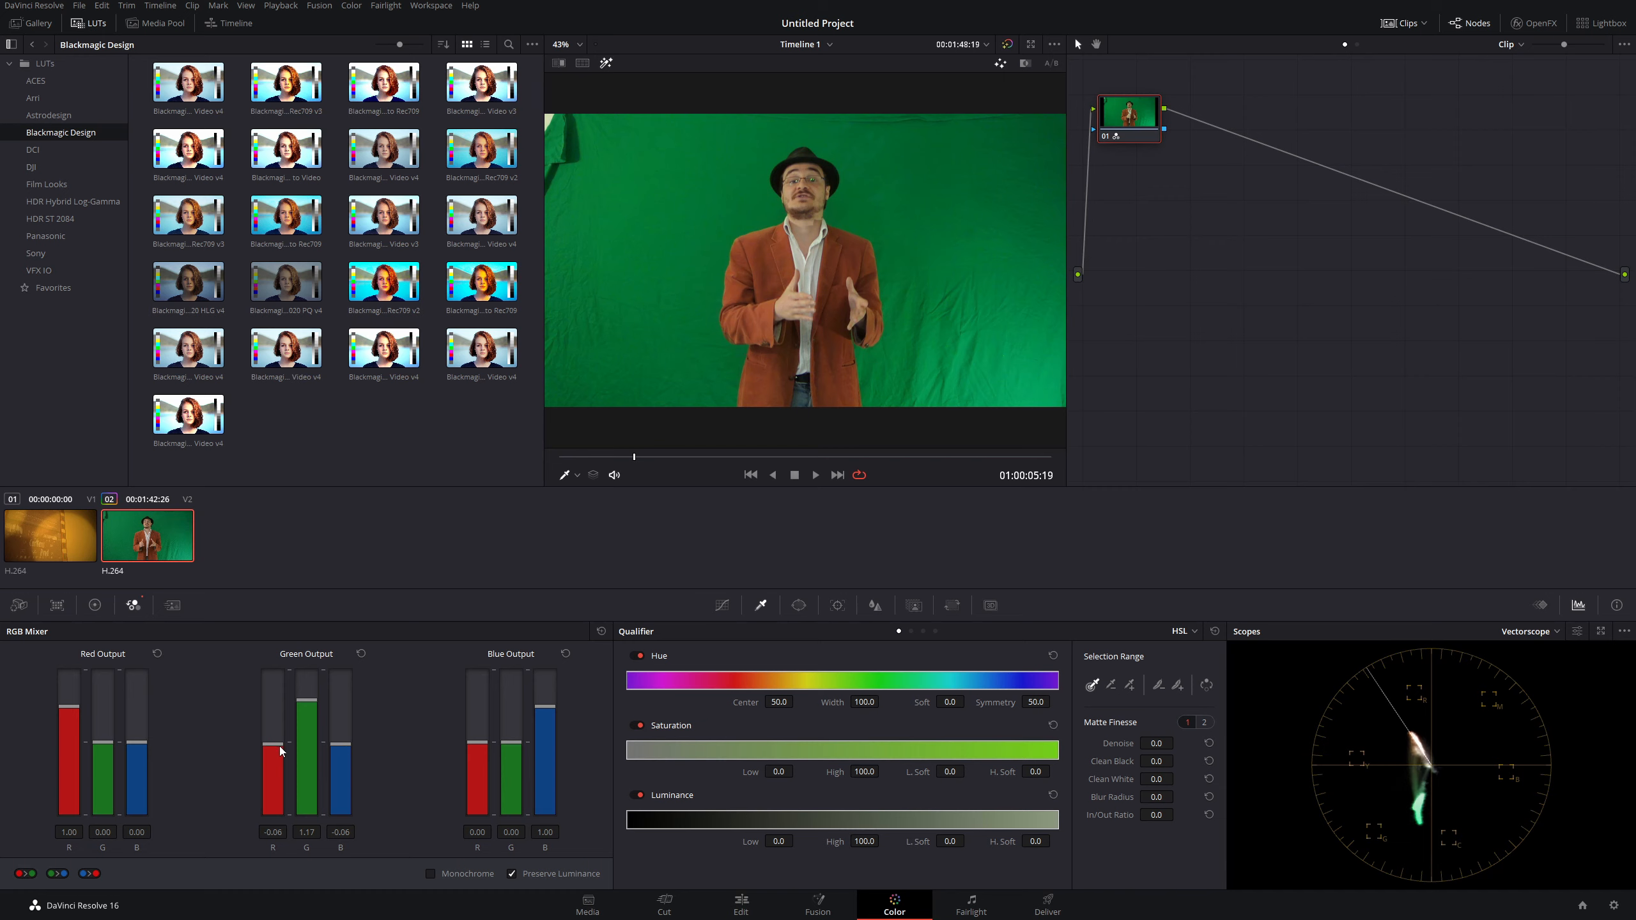
{"action": "left_click_drag", "start_coordinate": [307, 700], "coordinate": [310, 694]}
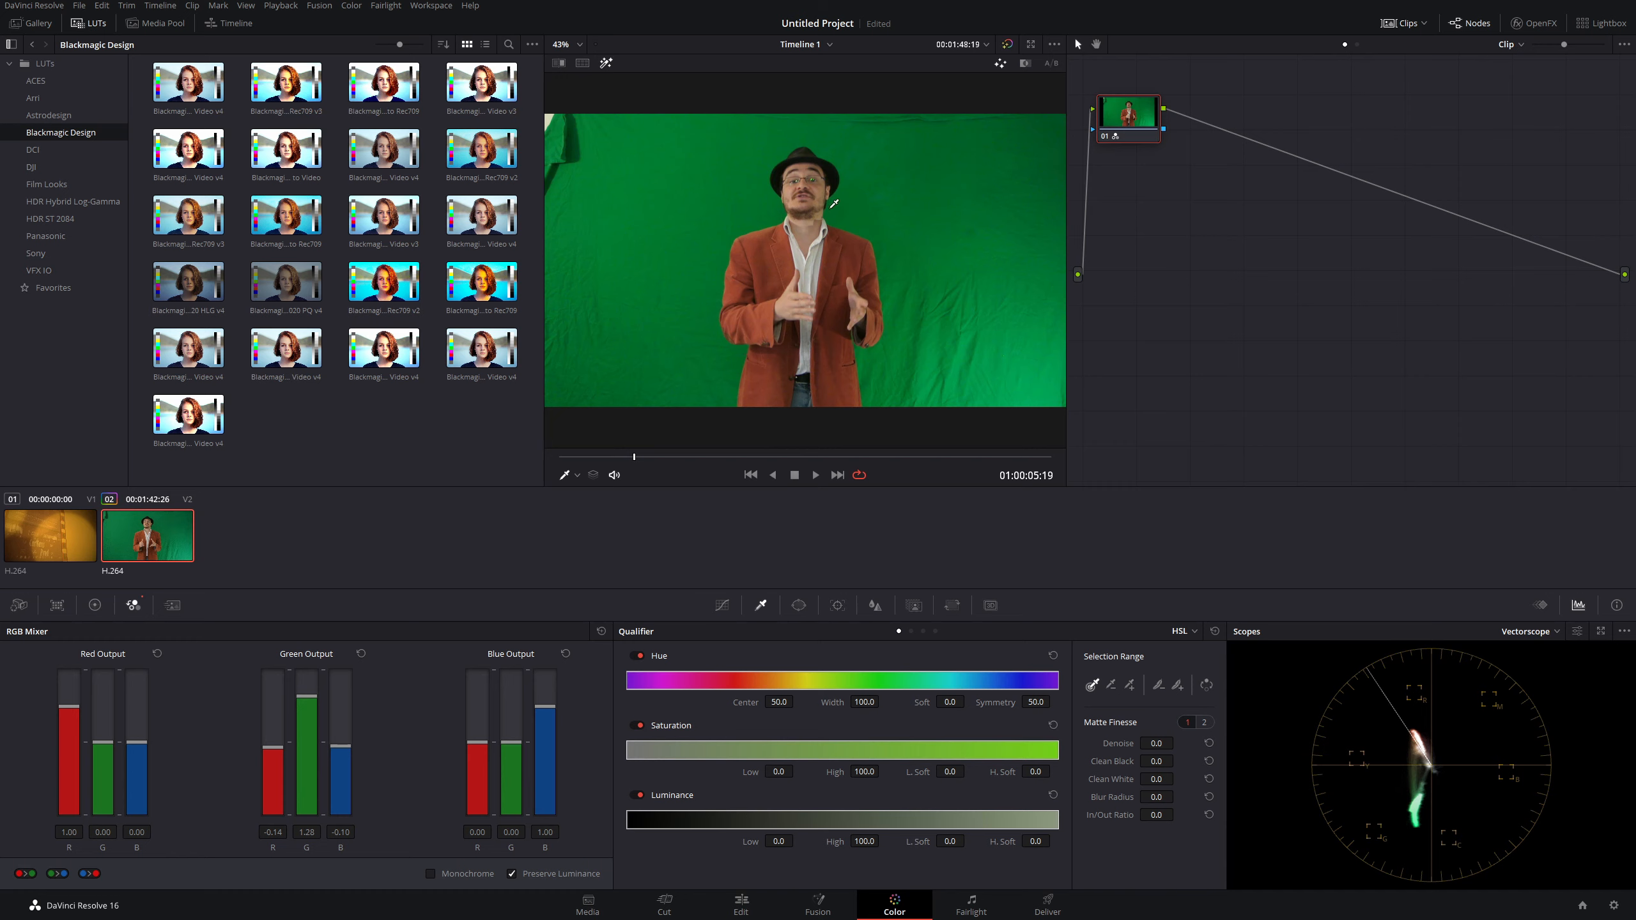
Step: Add a serial node after node 01 in the green-screen clip's node graph
{"action": "mouse_move", "coordinate": [1131, 115]}
{"action": "left_mouse_down"}
{"action": "mouse_move", "coordinate": [1251, 120]}
{"action": "mouse_move", "coordinate": [1148, 124]}
{"action": "left_mouse_up"}
{"action": "key", "text": "alt+s"}
{"action": "left_click", "coordinate": [1244, 120]}
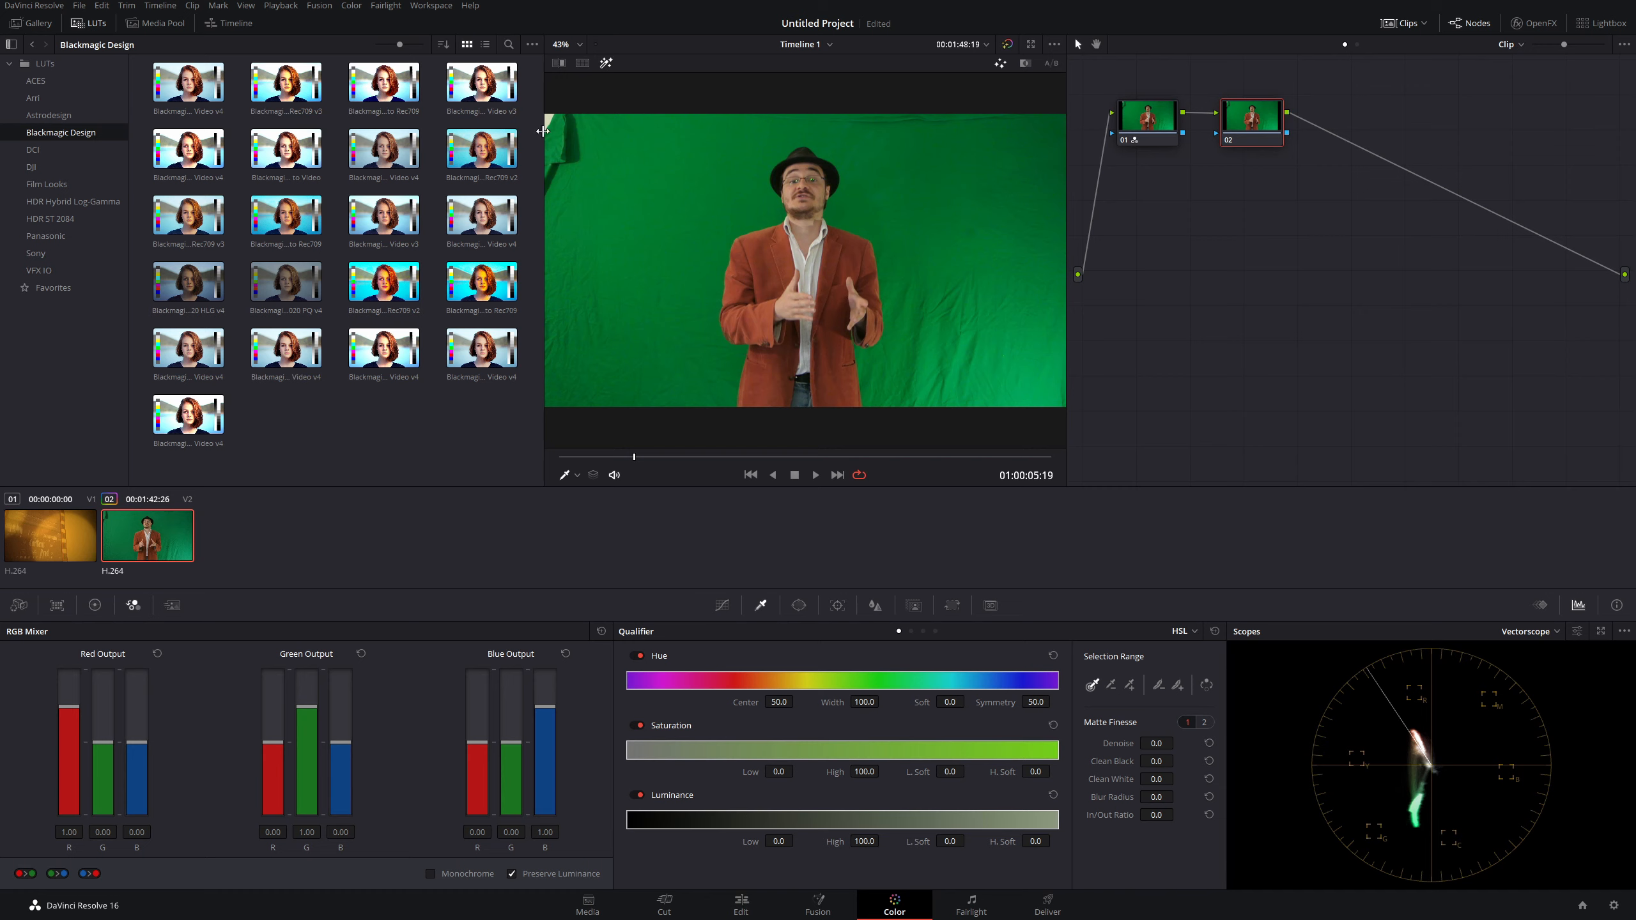
Step: Add a four-point polygon window to node 02, stretch its corners around the presenter, and check its coverage along the clip
{"action": "left_click", "coordinate": [795, 611]}
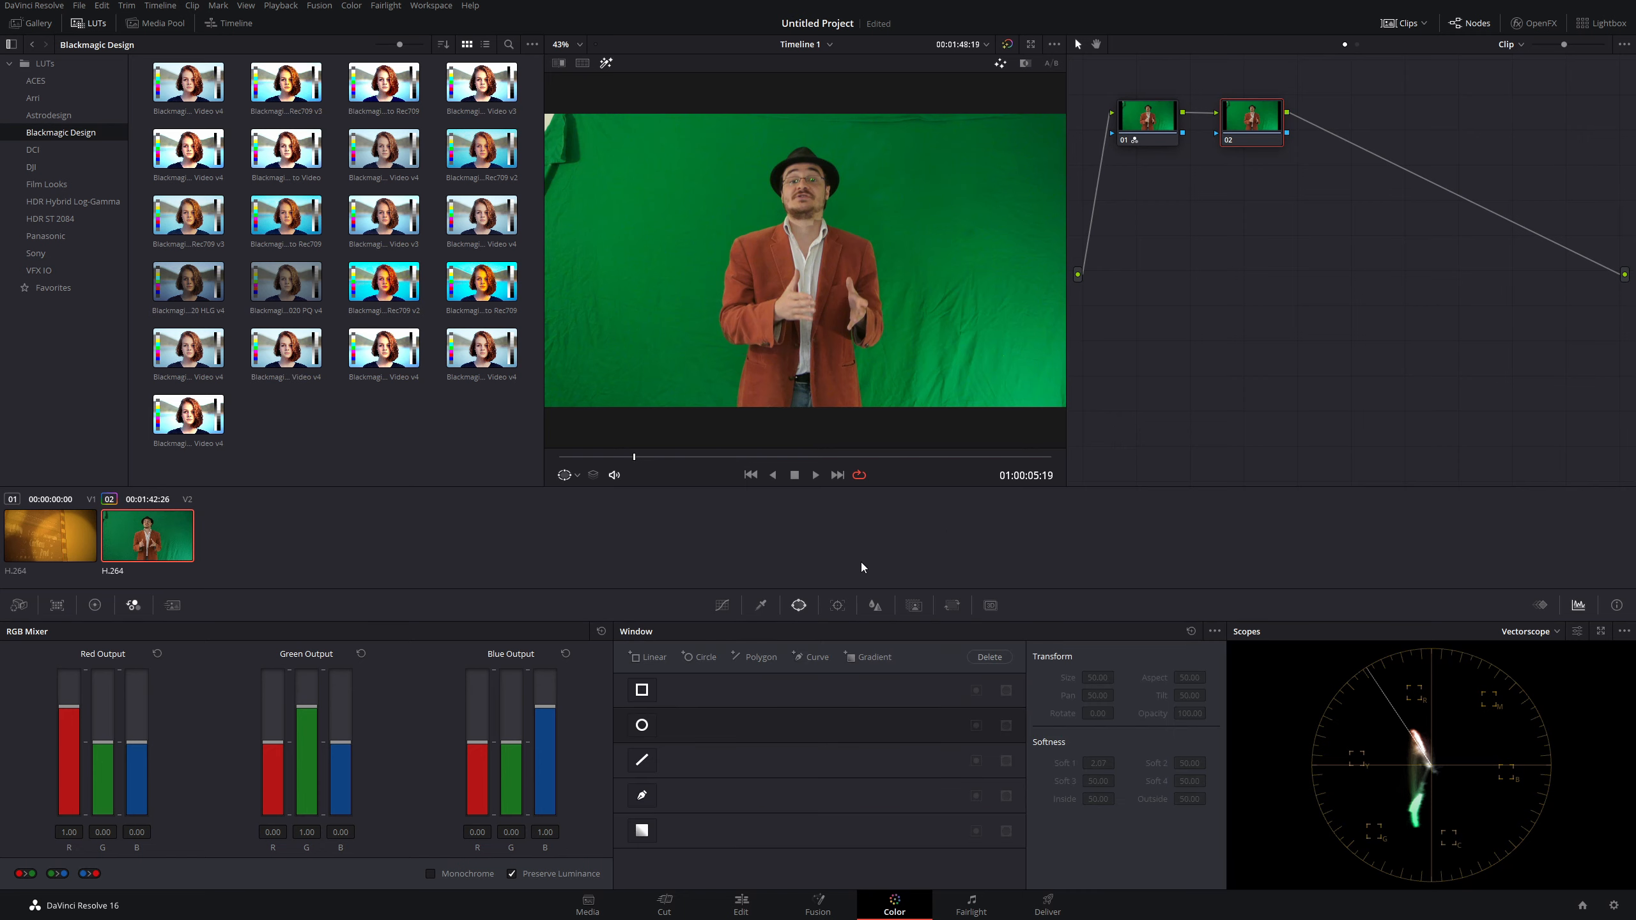
{"action": "left_click", "coordinate": [642, 761]}
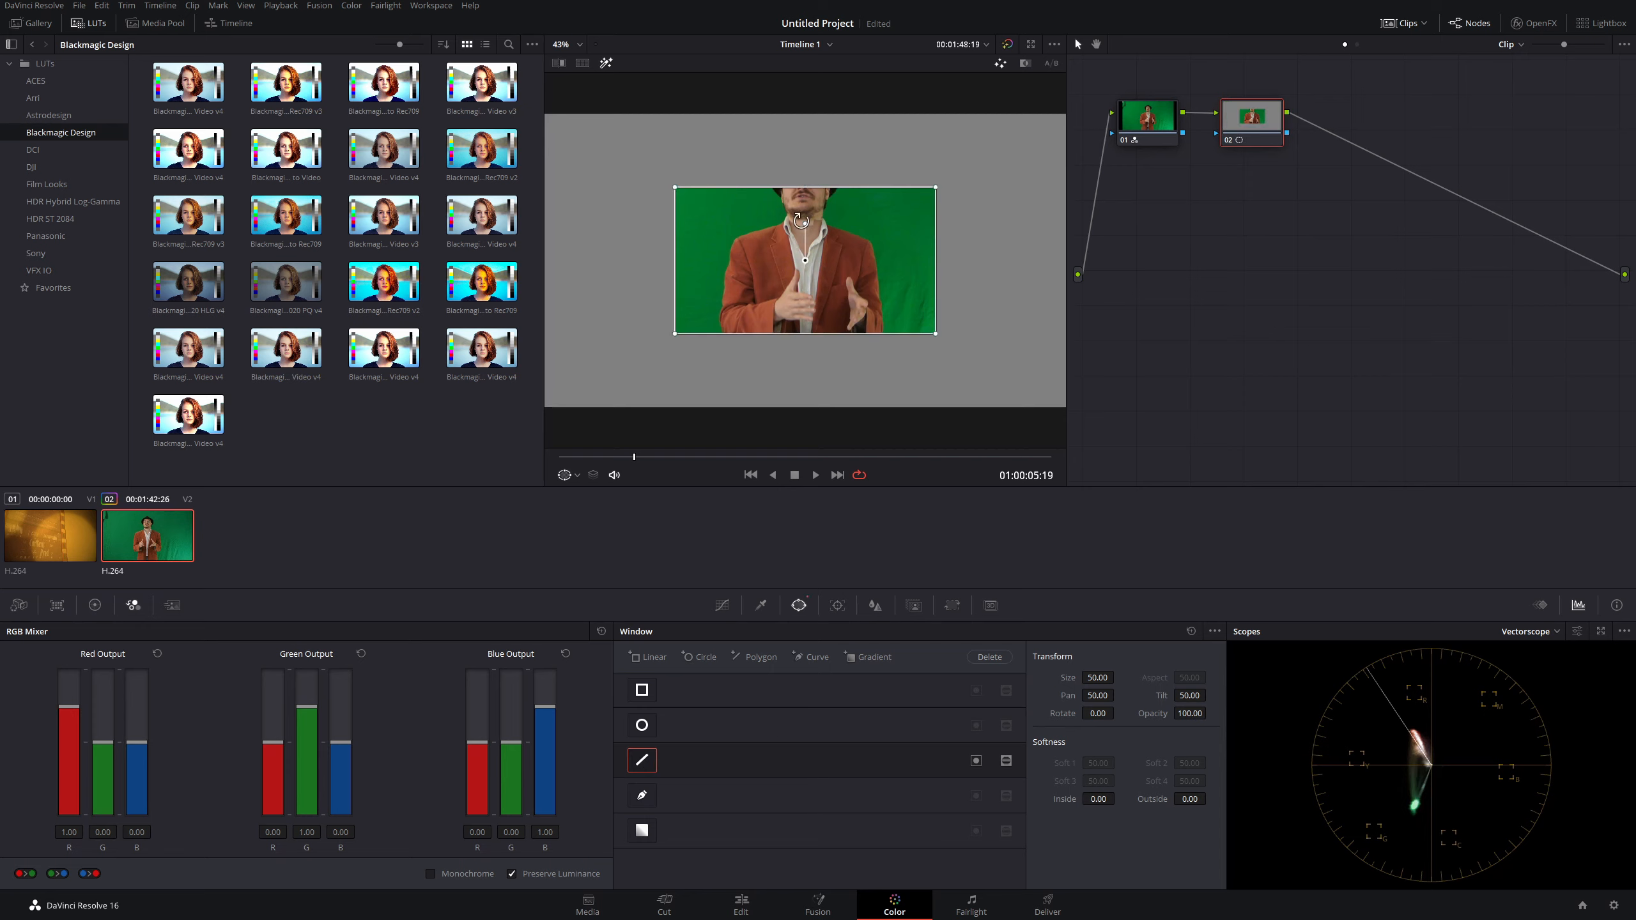
{"action": "left_click_drag", "start_coordinate": [675, 188], "coordinate": [655, 130]}
{"action": "left_click_drag", "start_coordinate": [672, 330], "coordinate": [625, 430]}
{"action": "left_click_drag", "start_coordinate": [934, 334], "coordinate": [973, 426]}
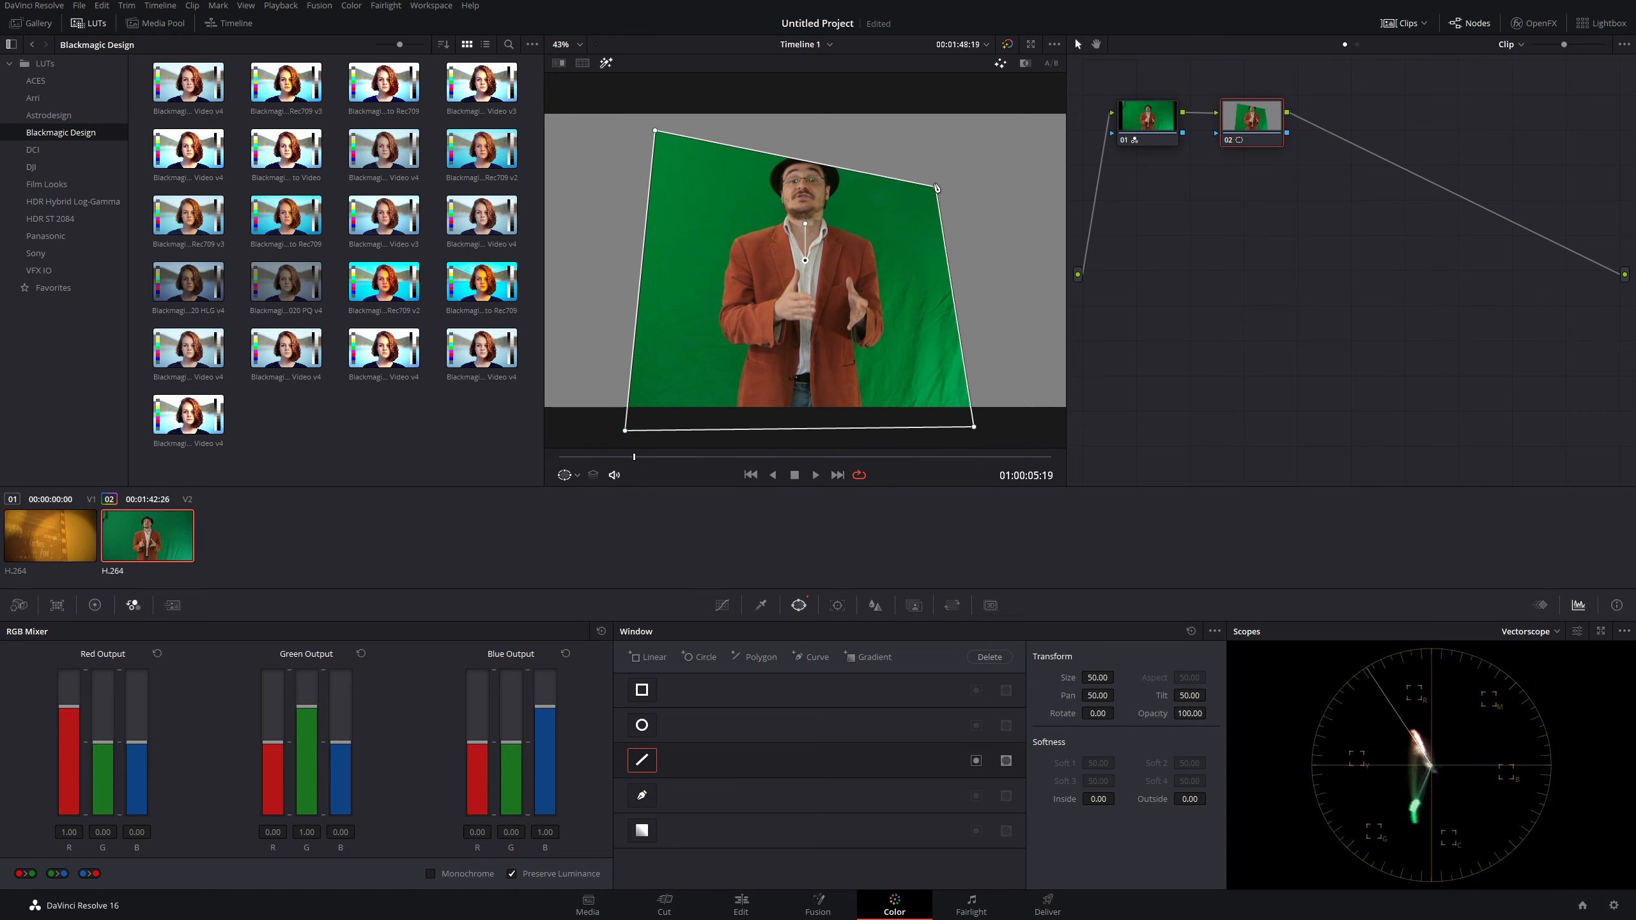
{"action": "left_click_drag", "start_coordinate": [935, 187], "coordinate": [944, 128]}
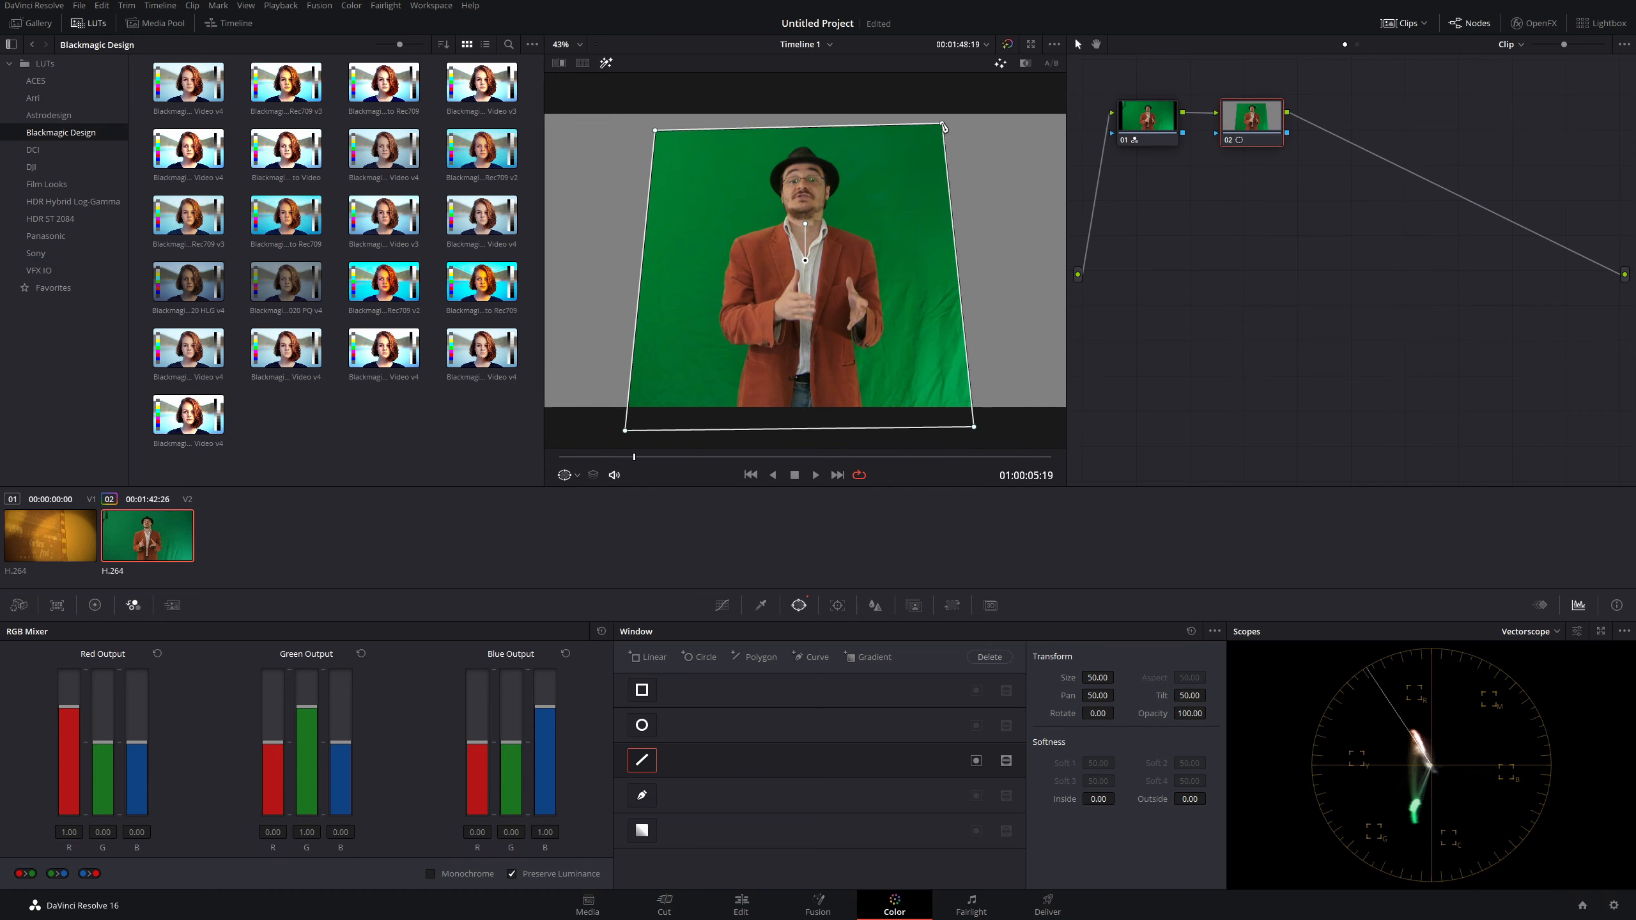
{"action": "left_click_drag", "start_coordinate": [622, 457], "coordinate": [946, 443]}
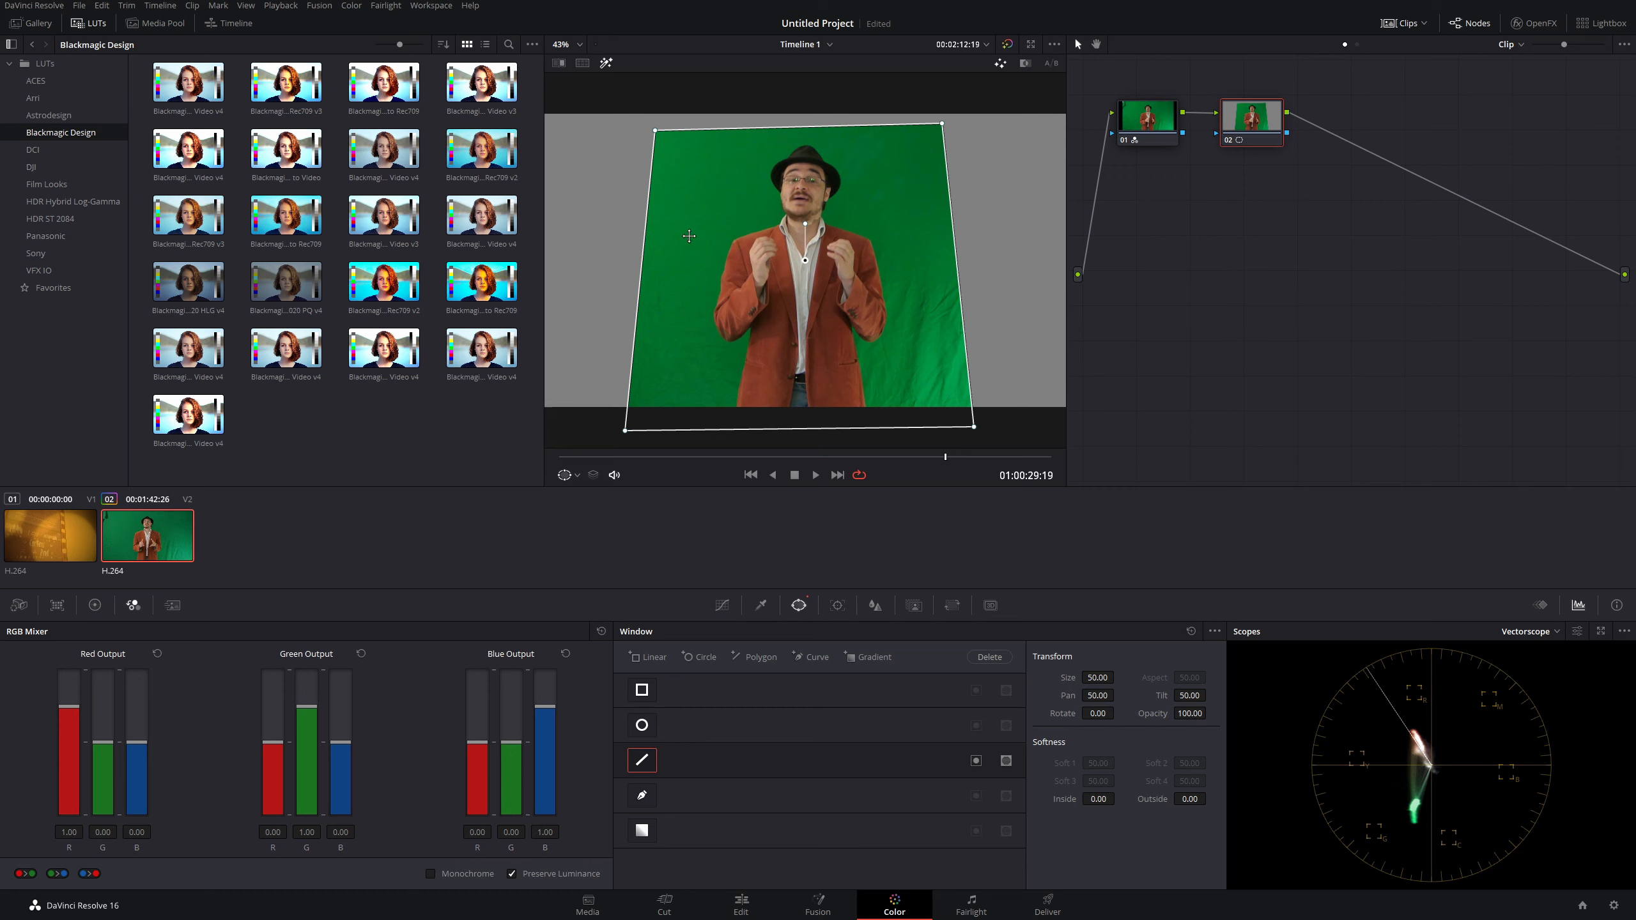
{"action": "left_click_drag", "start_coordinate": [940, 456], "coordinate": [1061, 456]}
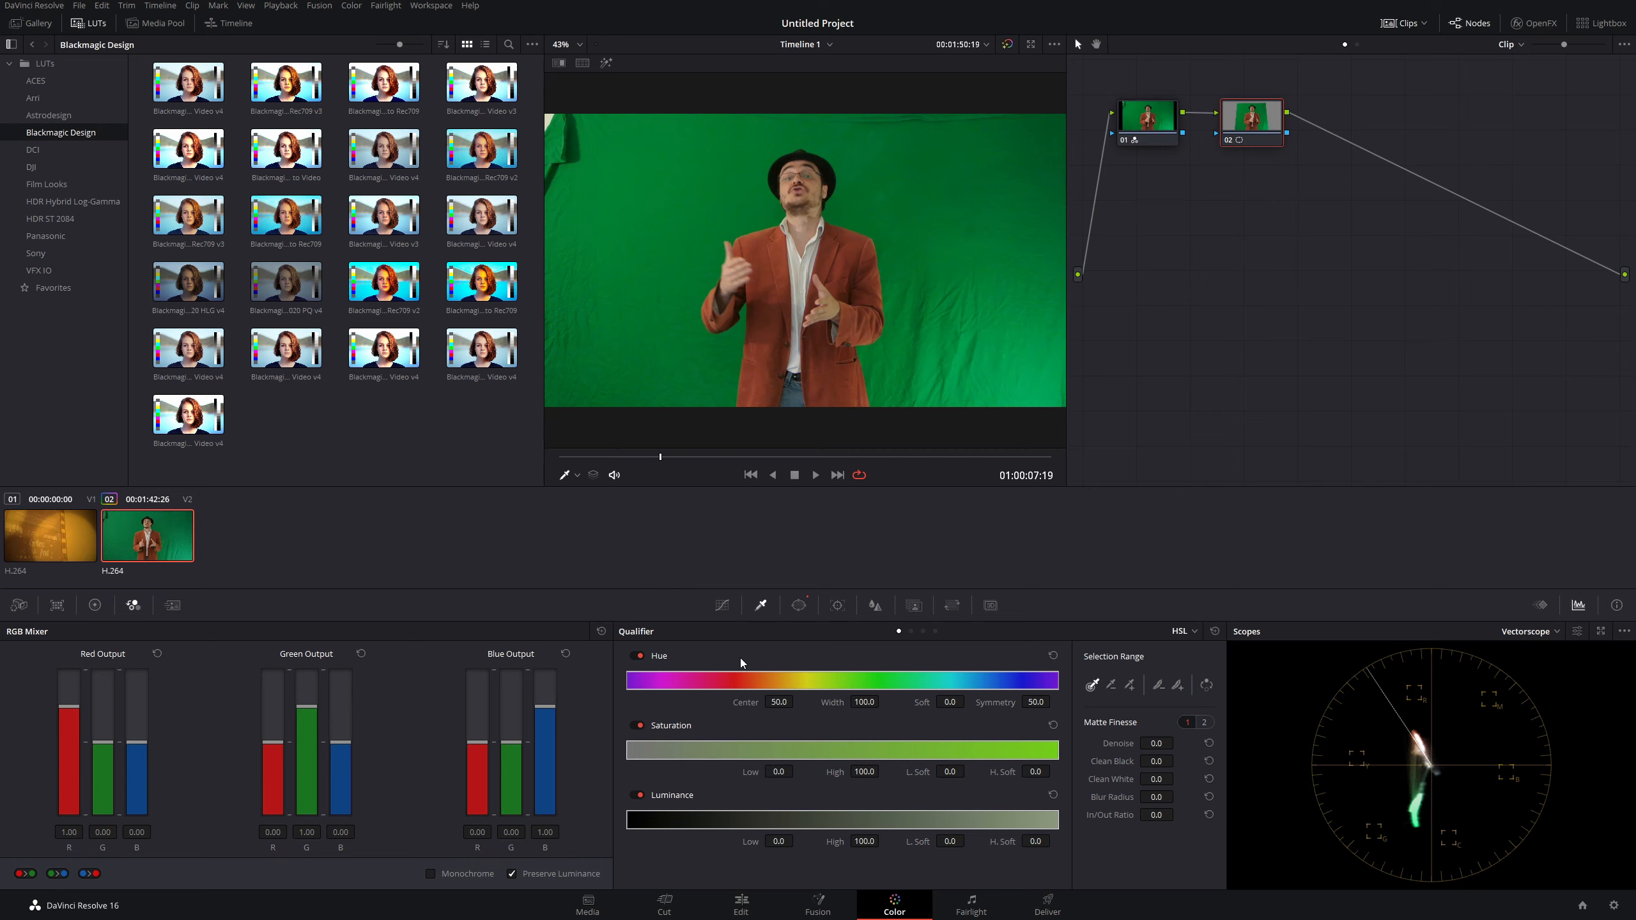
Step: Sample the green backdrop beside the presenter with the HSL qualifier and show the selection as a black-and-white highlight matte
{"action": "left_click", "coordinate": [891, 218]}
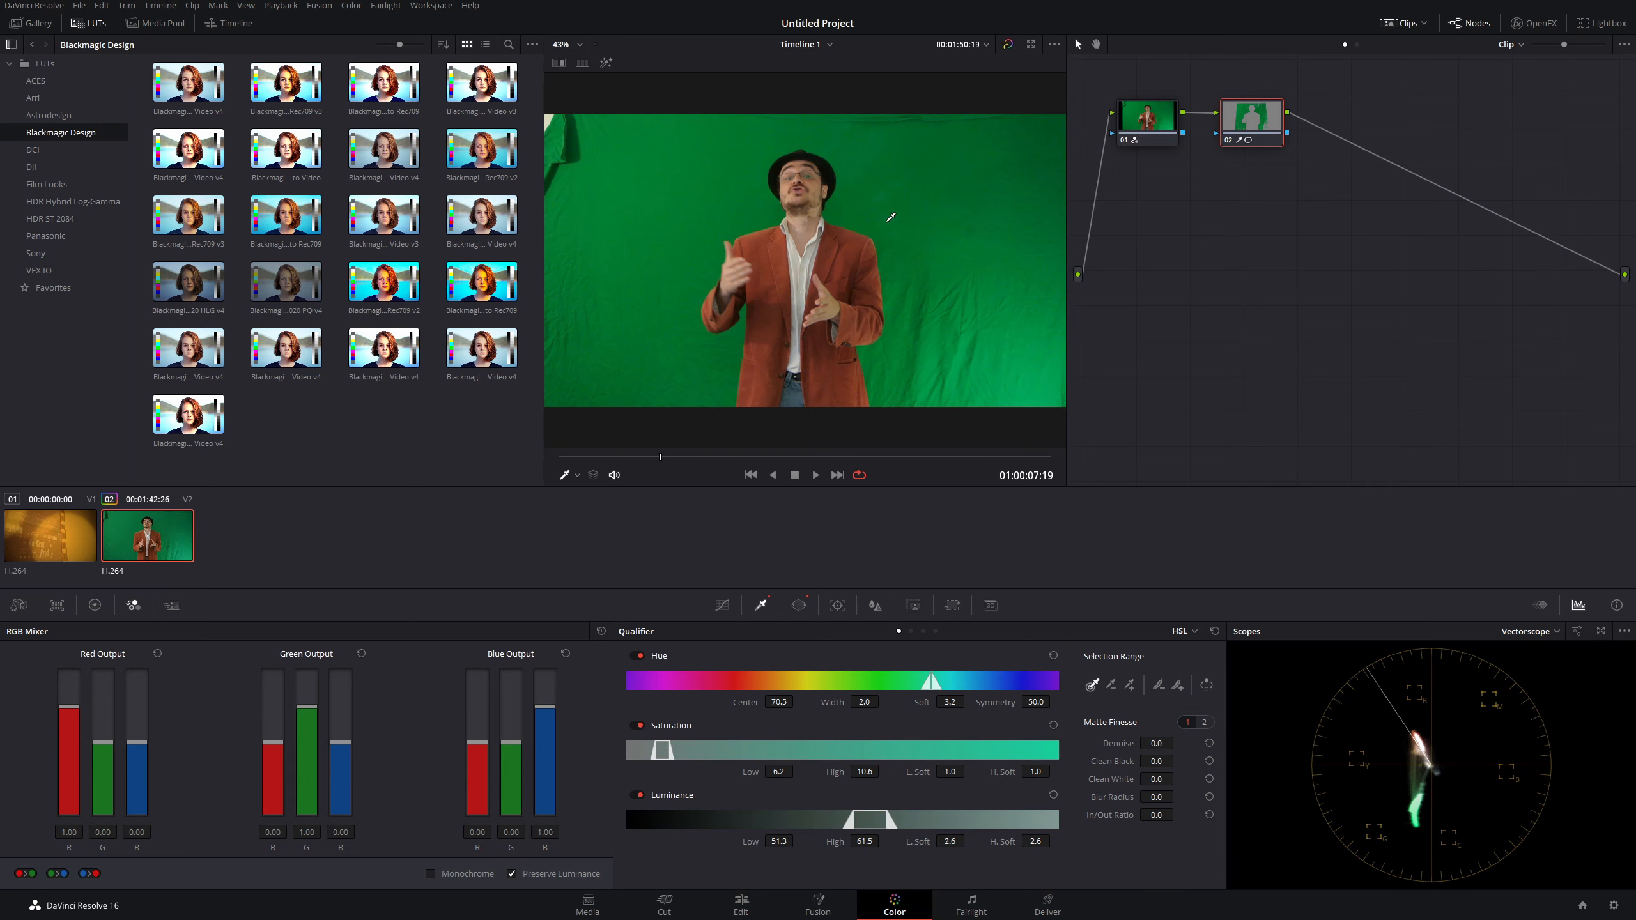
{"action": "key", "text": "shift+h"}
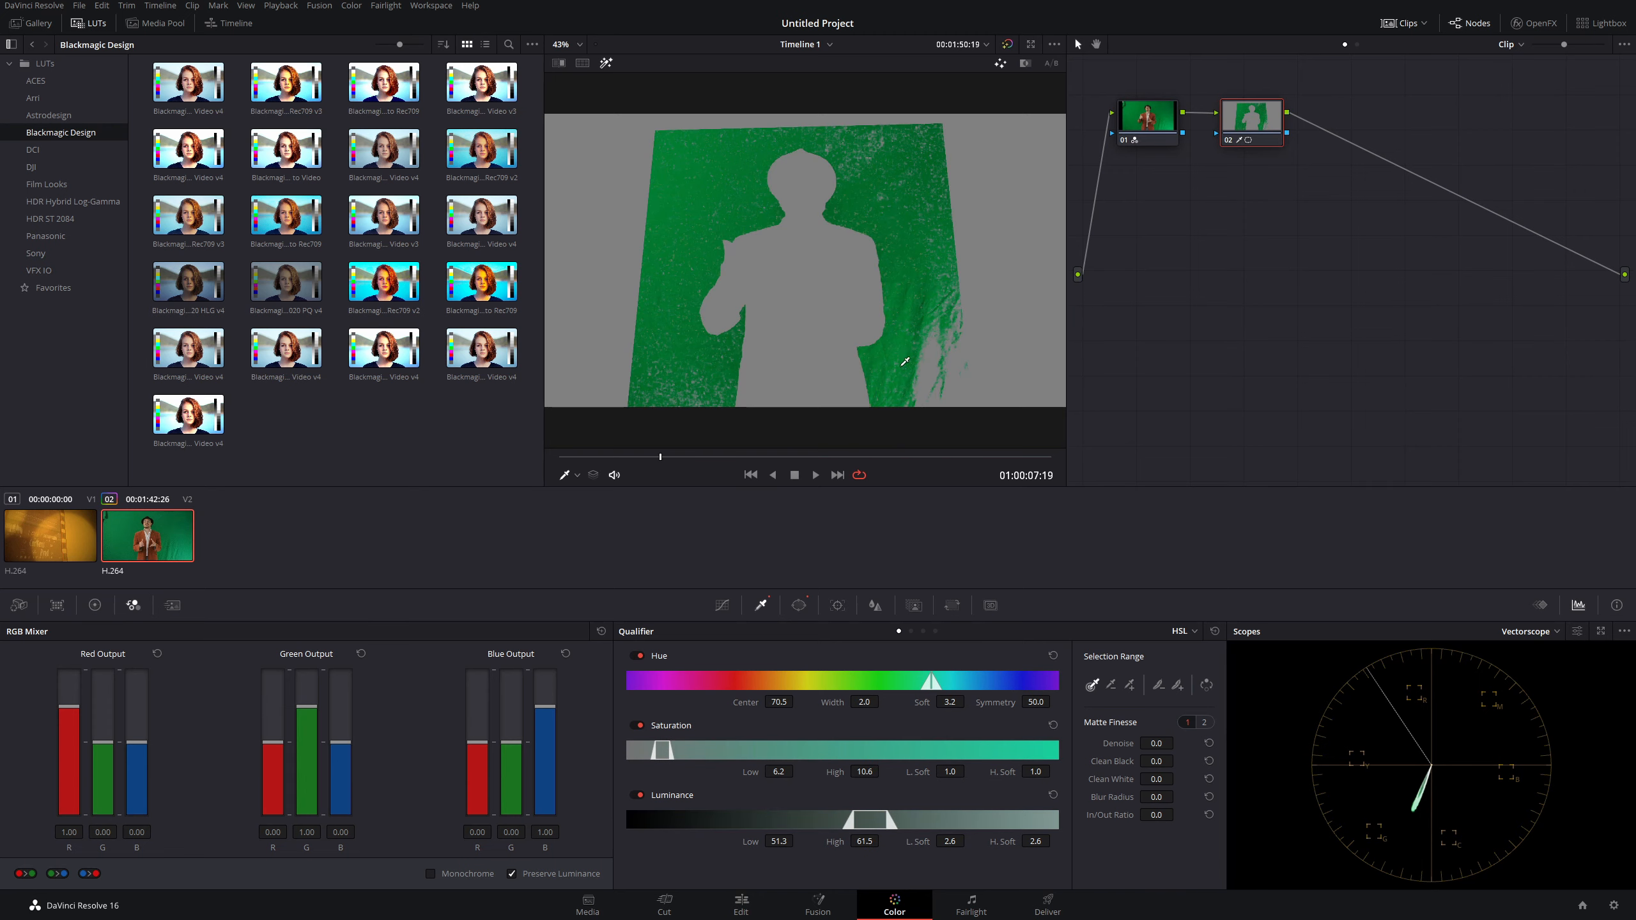
{"action": "left_click", "coordinate": [1025, 64]}
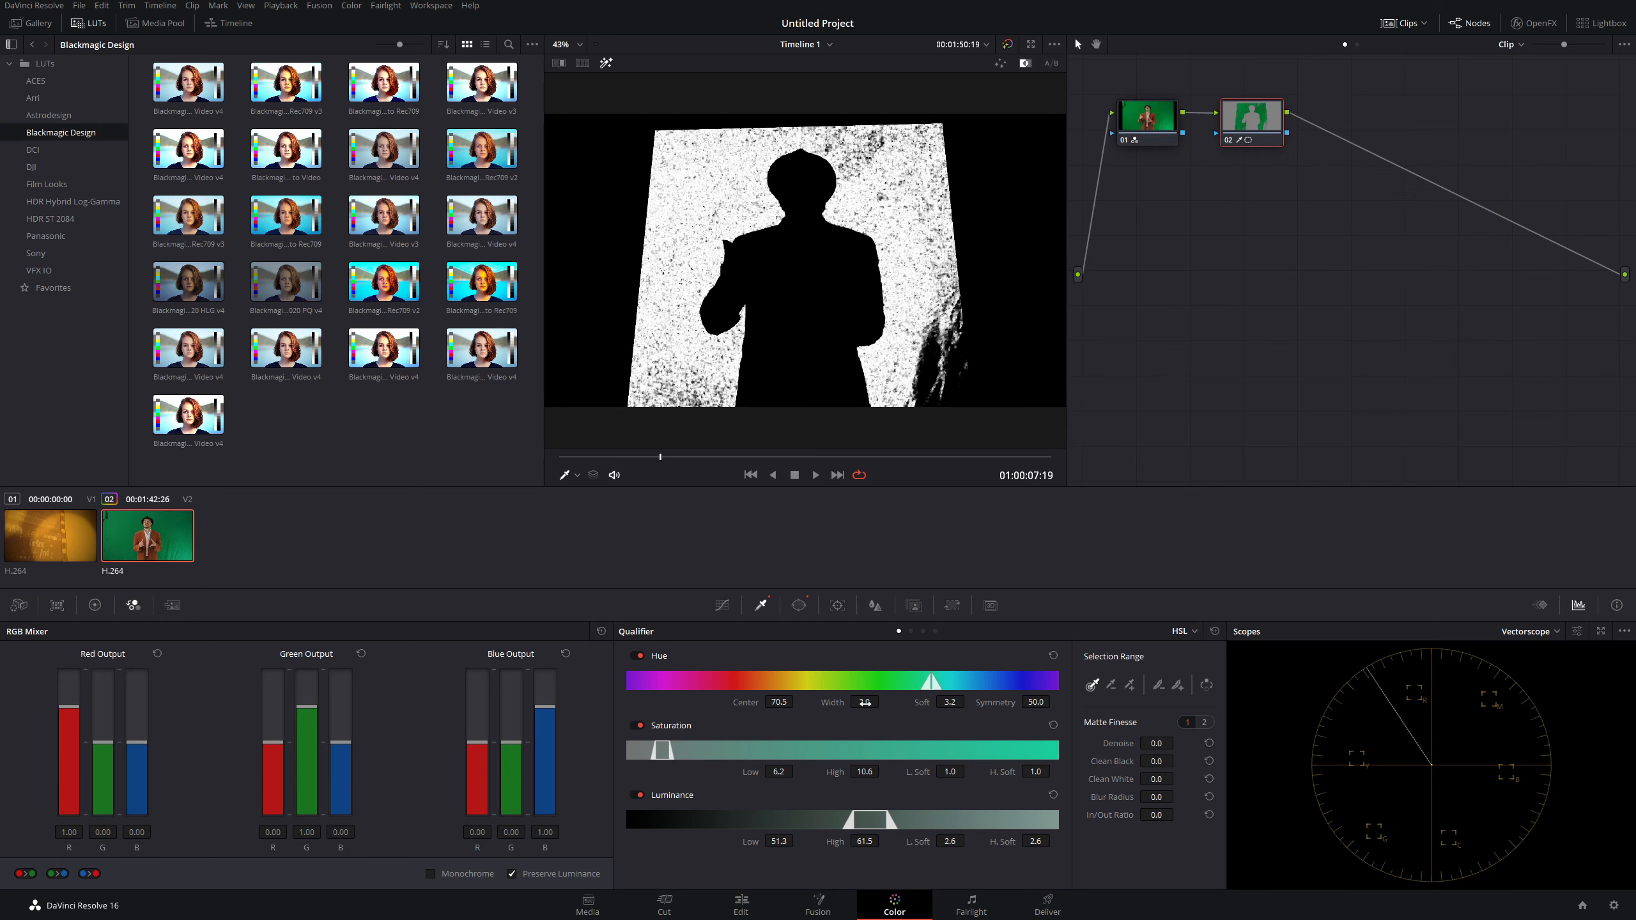
Step: Refine the qualifier to hue center 67.8 and width 16.5, saturation 5.3 to 13.4, and luminance 50.3 to 64.0
{"action": "left_click_drag", "start_coordinate": [866, 702], "coordinate": [888, 701]}
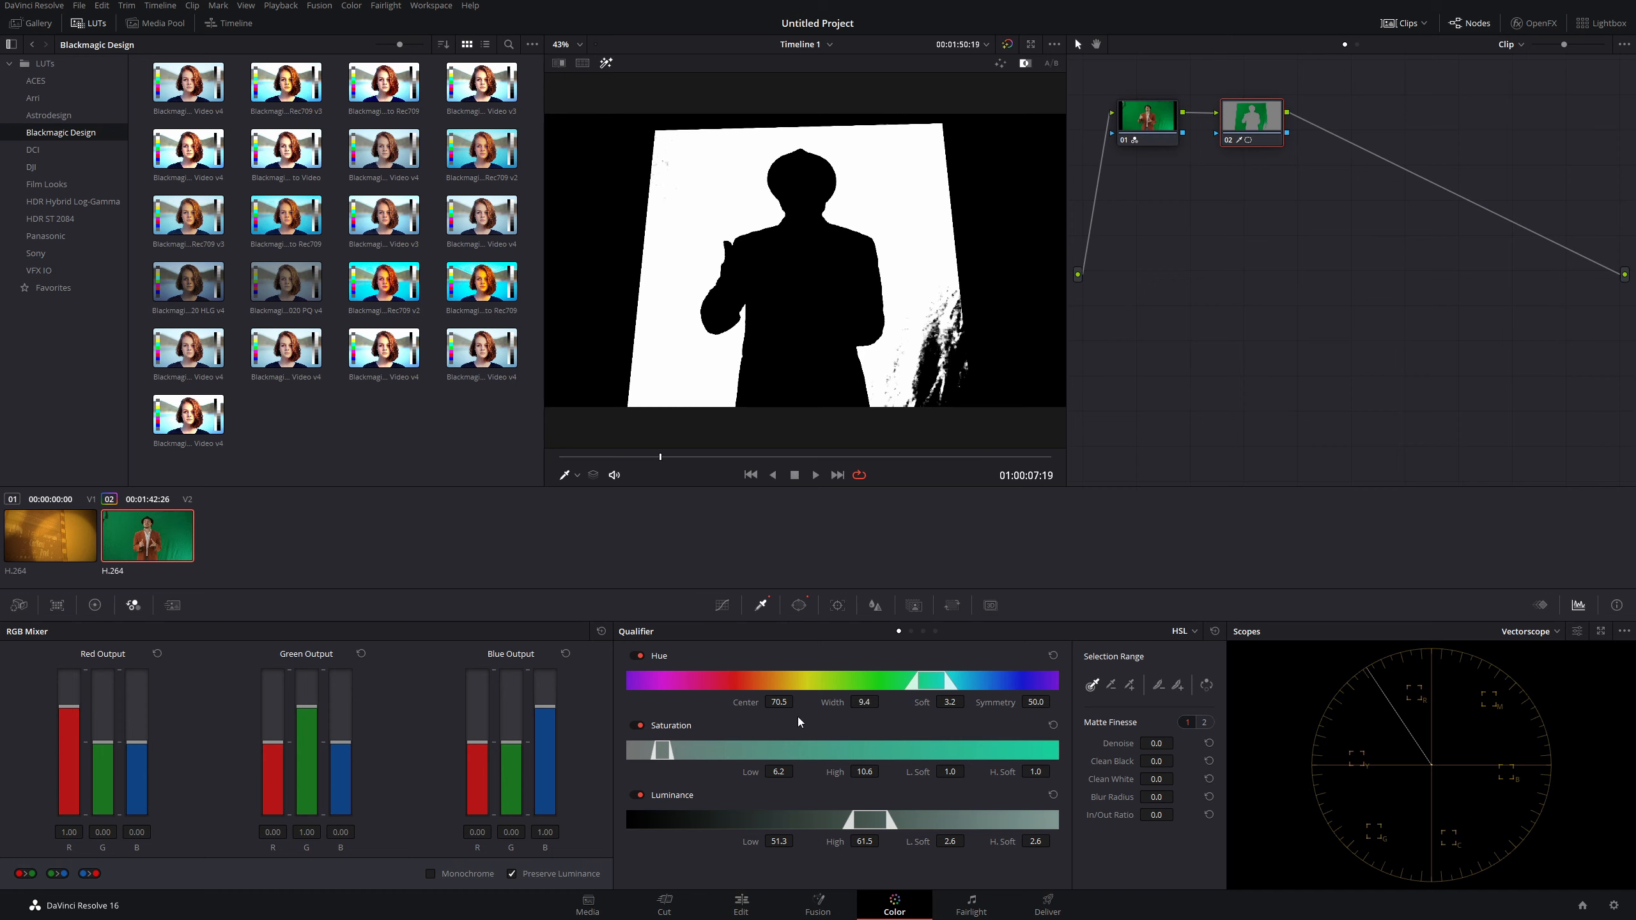
{"action": "left_click_drag", "start_coordinate": [781, 702], "coordinate": [883, 701]}
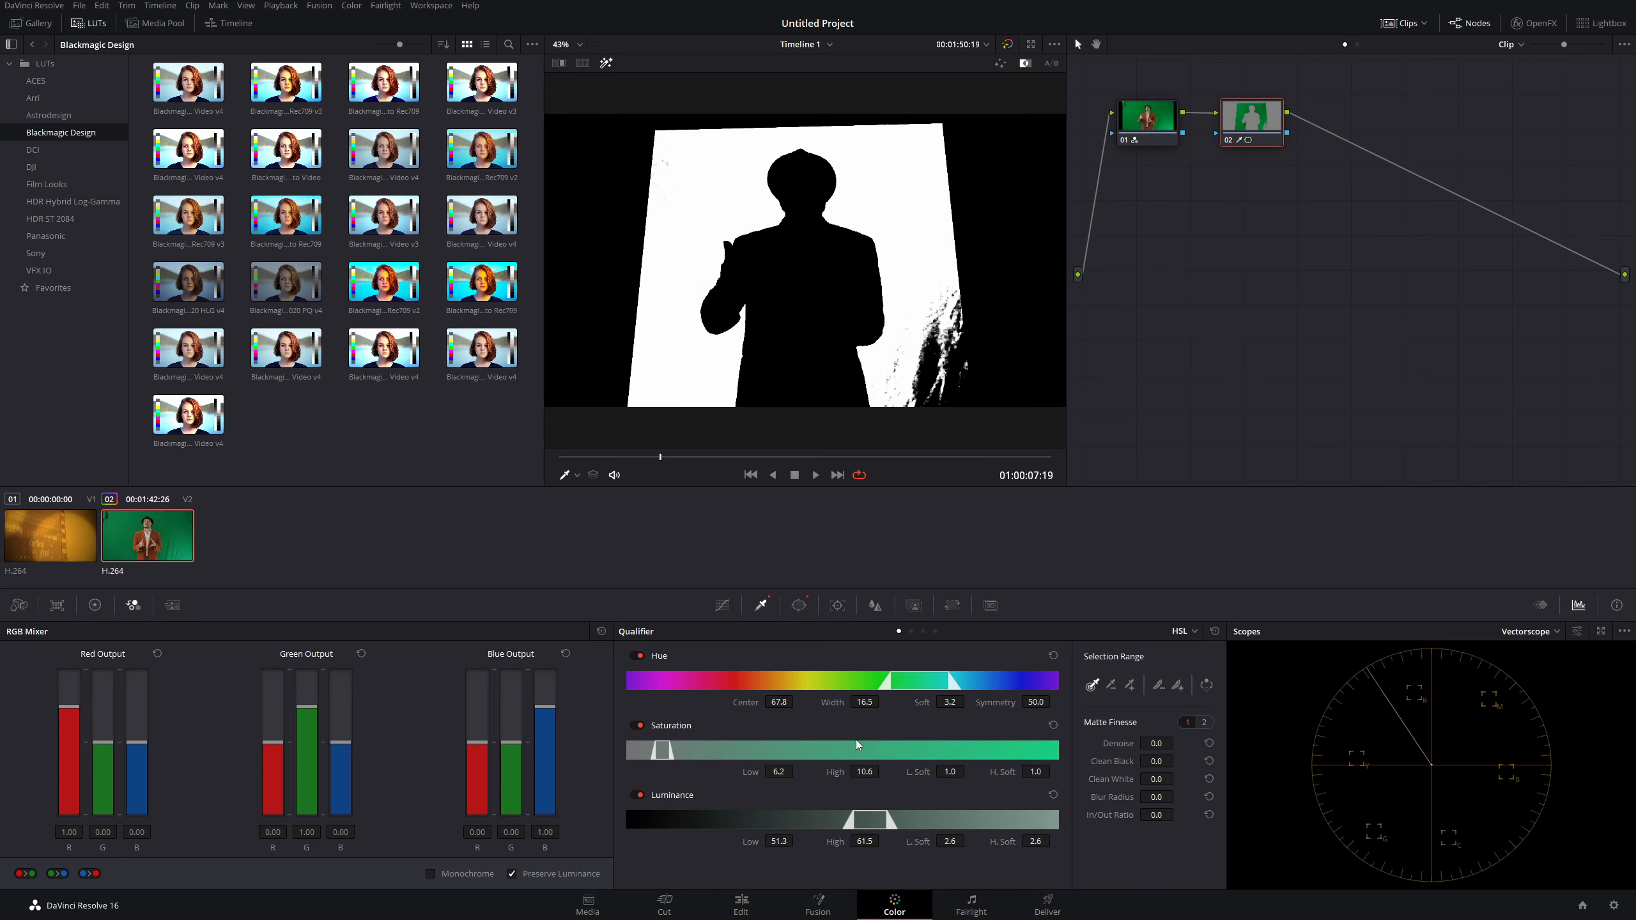
{"action": "left_click_drag", "start_coordinate": [860, 776], "coordinate": [883, 770]}
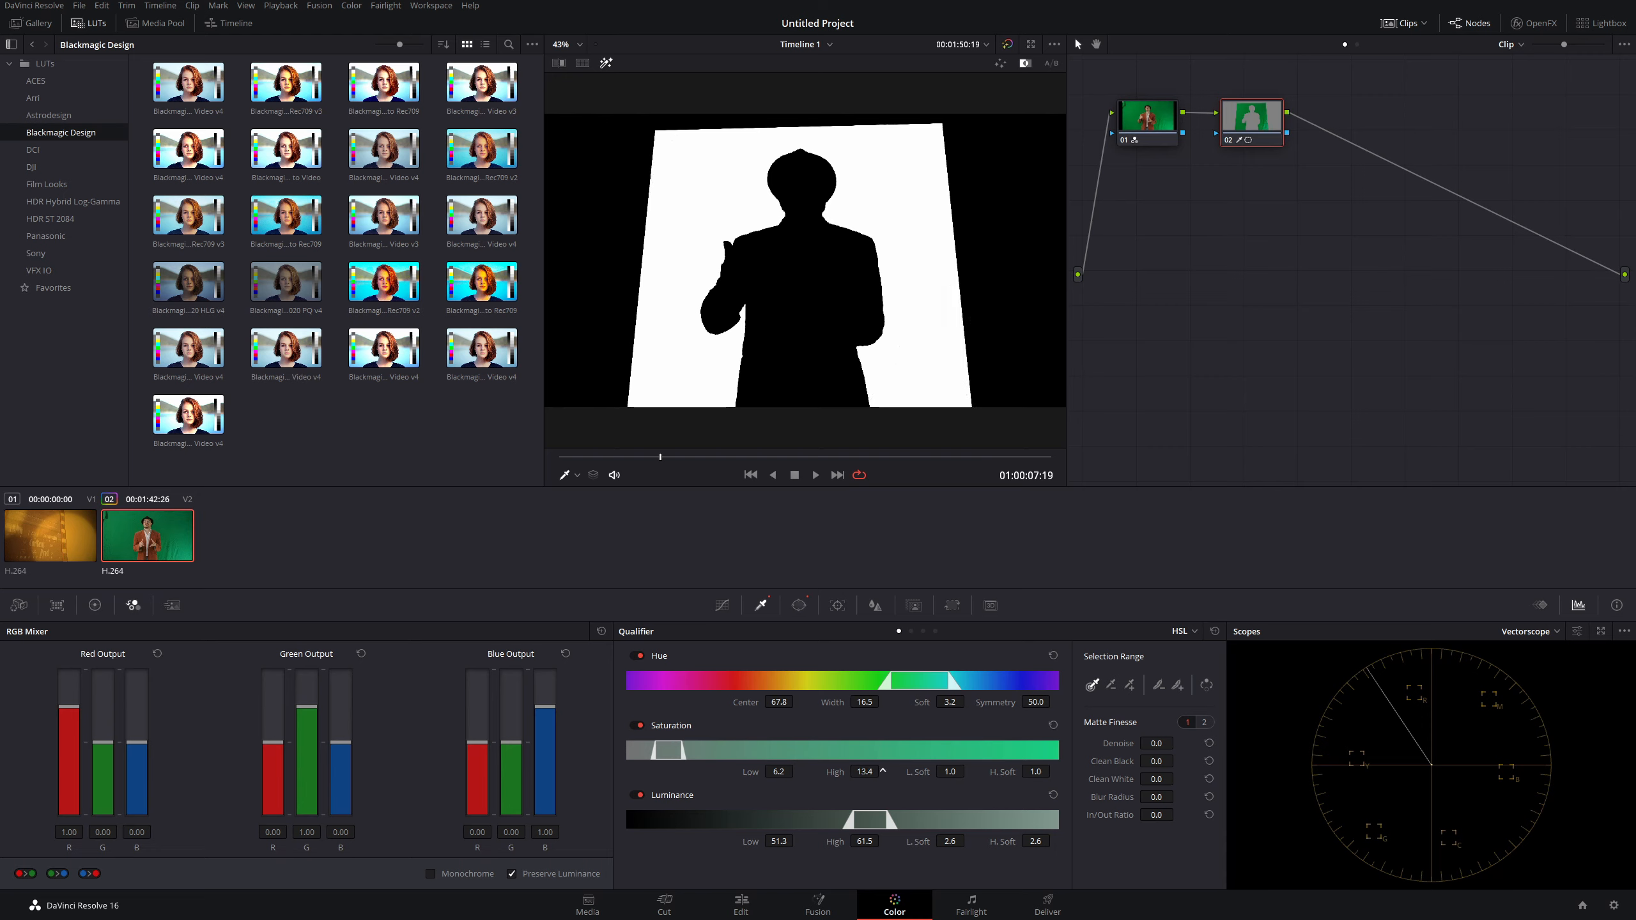
{"action": "left_click_drag", "start_coordinate": [757, 763], "coordinate": [796, 771]}
{"action": "left_click_drag", "start_coordinate": [786, 845], "coordinate": [778, 845]}
{"action": "left_click_drag", "start_coordinate": [863, 843], "coordinate": [882, 841]}
Step: Compare the matte and highlight displays of the key, and invert the selection so the presenter is kept
{"action": "key", "text": "shift+h"}
{"action": "key", "text": "shift+h"}
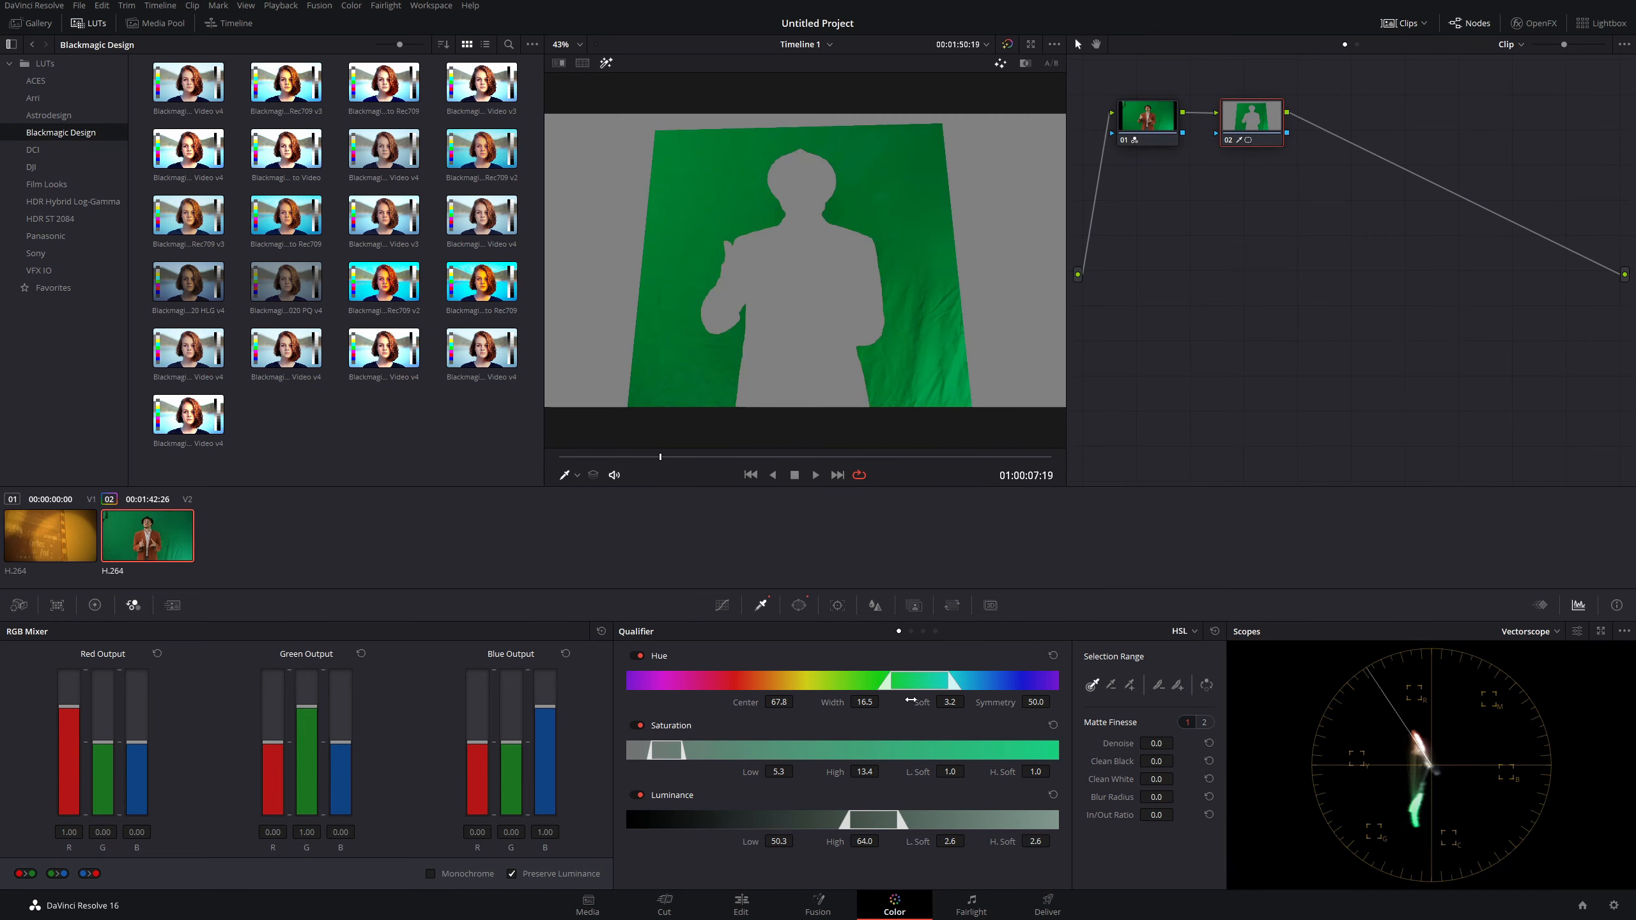
{"action": "left_click", "coordinate": [1025, 63]}
{"action": "left_click", "coordinate": [1023, 68]}
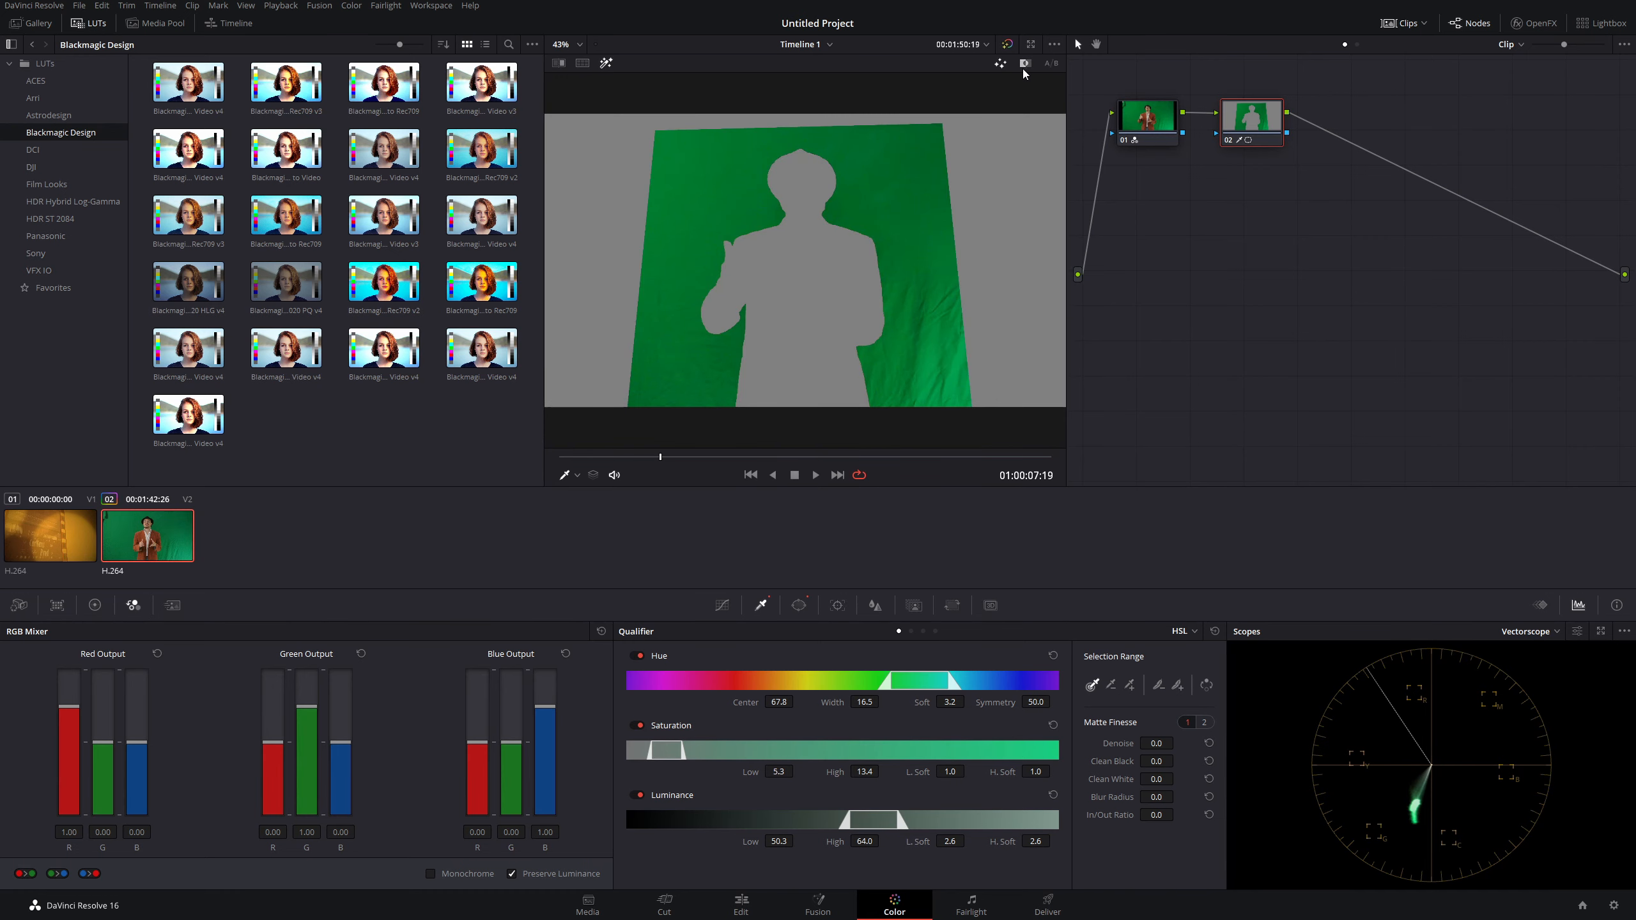
{"action": "left_click", "coordinate": [1024, 66]}
{"action": "left_click", "coordinate": [1023, 66]}
{"action": "left_click", "coordinate": [1205, 686]}
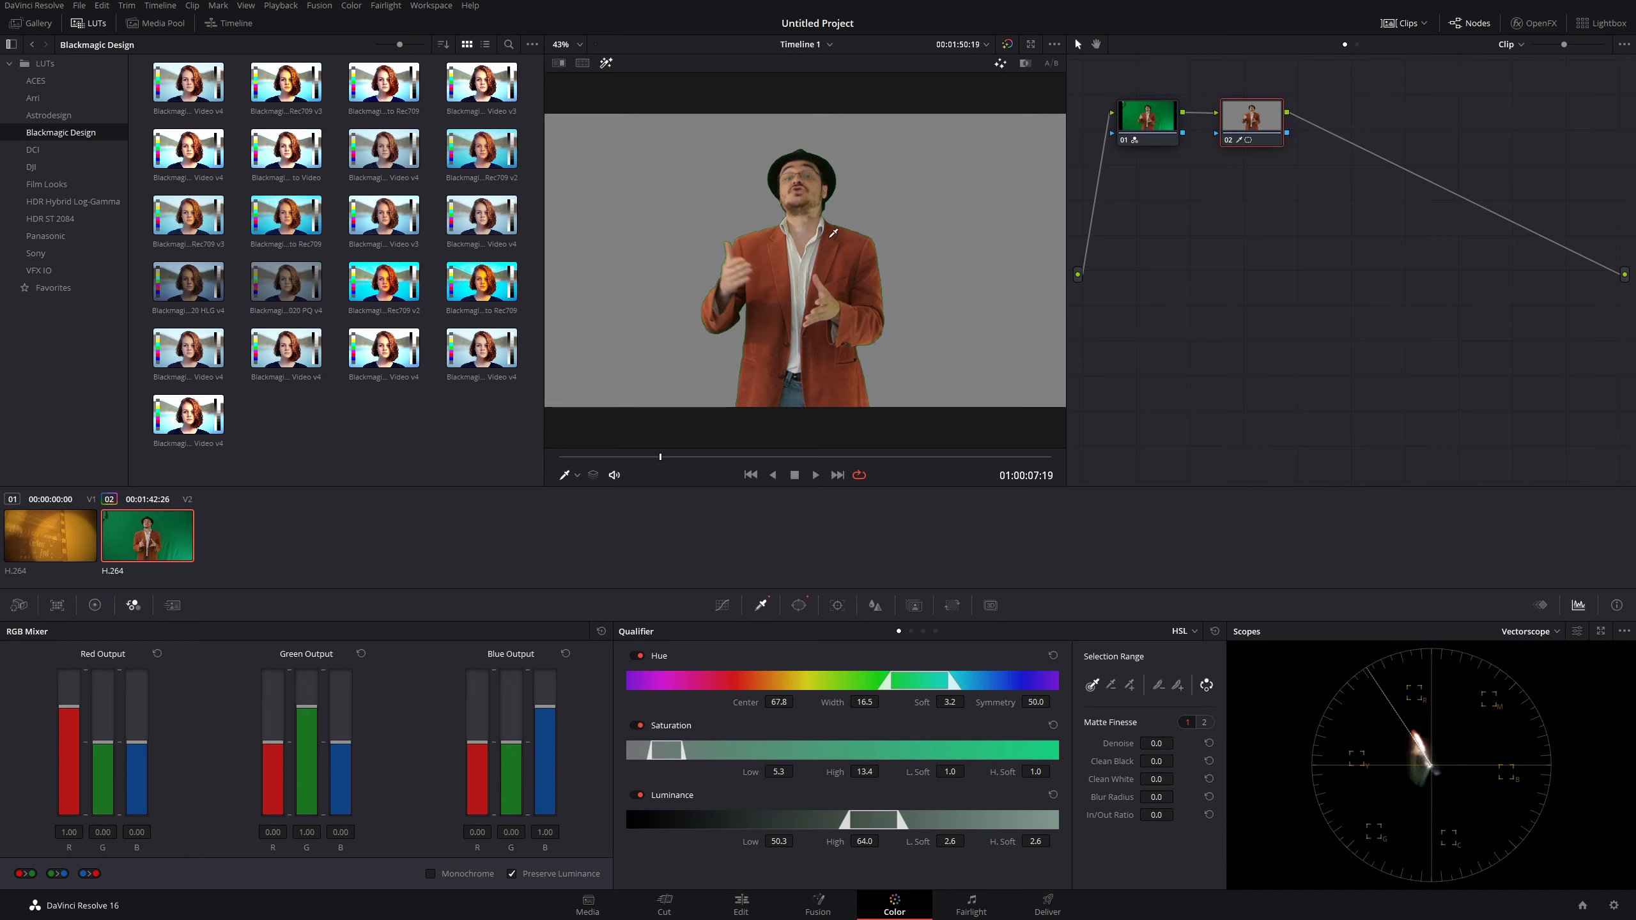
{"action": "left_click_drag", "start_coordinate": [1249, 115], "coordinate": [1264, 113]}
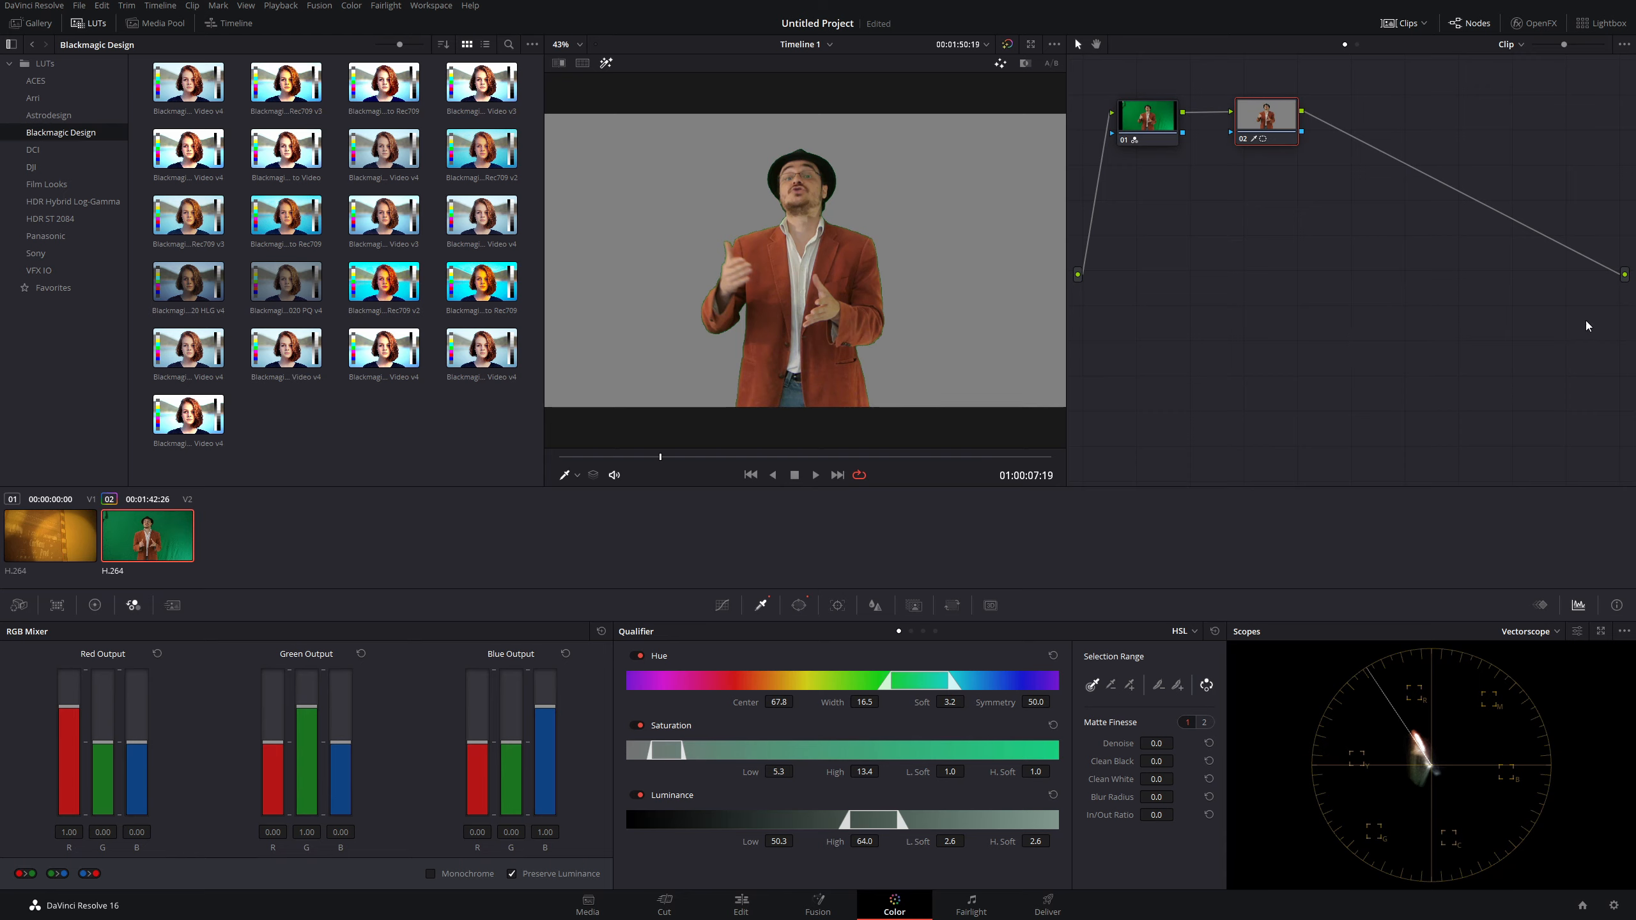
{"action": "right_click", "coordinate": [1278, 266]}
{"action": "left_click", "coordinate": [1242, 243]}
{"action": "right_click", "coordinate": [1296, 282]}
{"action": "left_click", "coordinate": [1259, 145]}
{"action": "right_click", "coordinate": [1264, 108]}
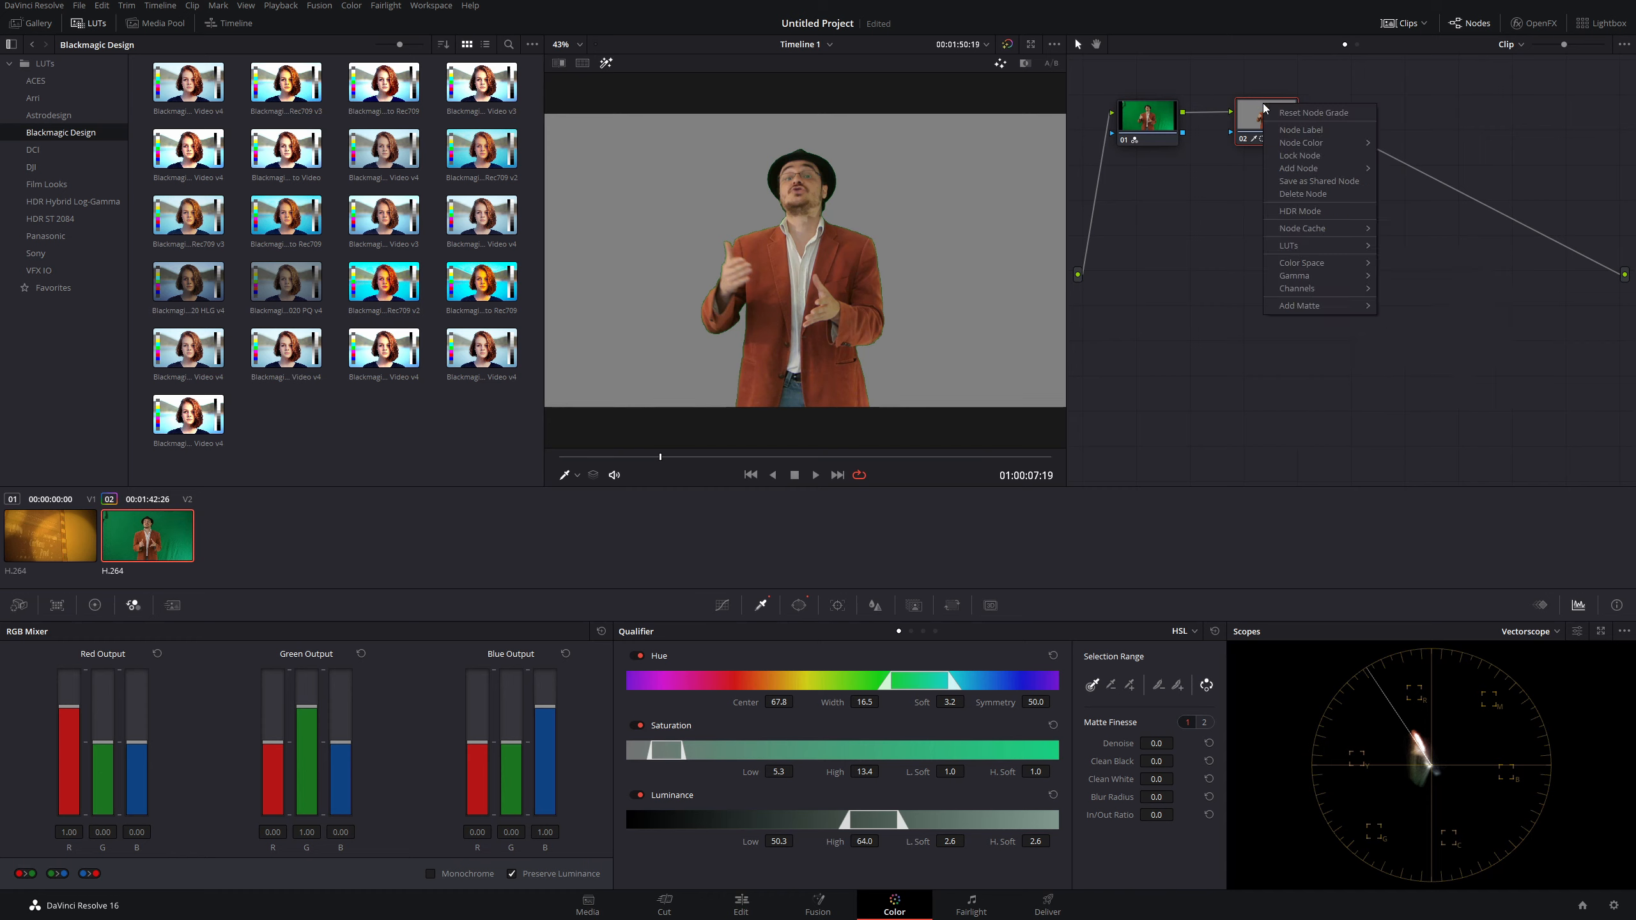
{"action": "left_click", "coordinate": [1194, 268]}
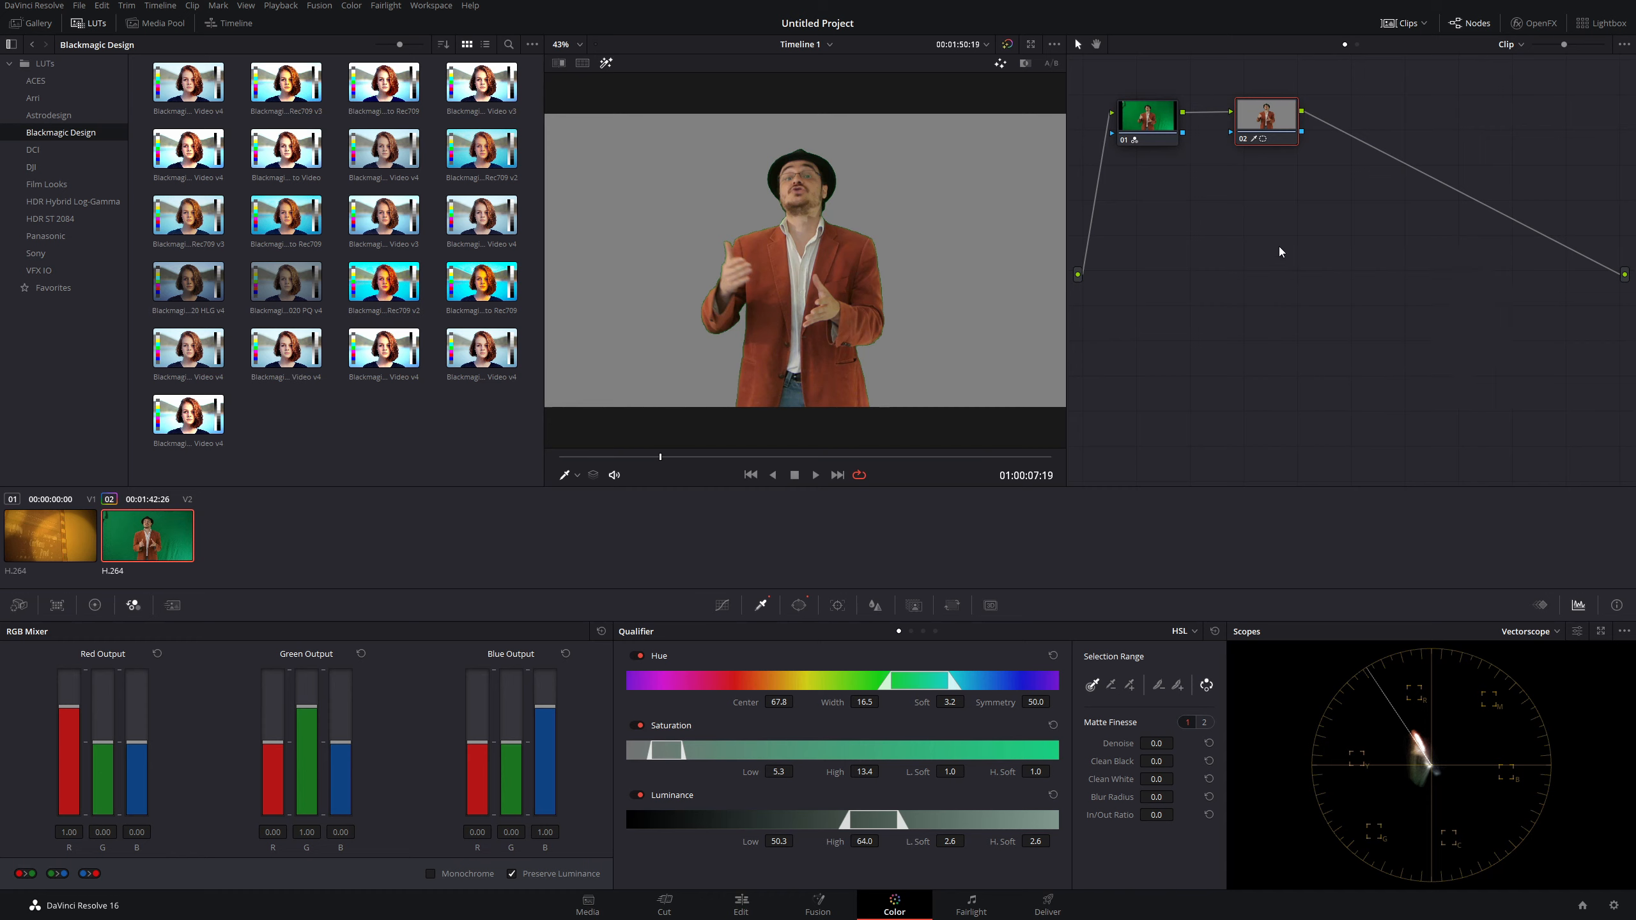
Step: Add an alpha output to the node graph and connect node 02's key output to it
{"action": "right_click", "coordinate": [1280, 250]}
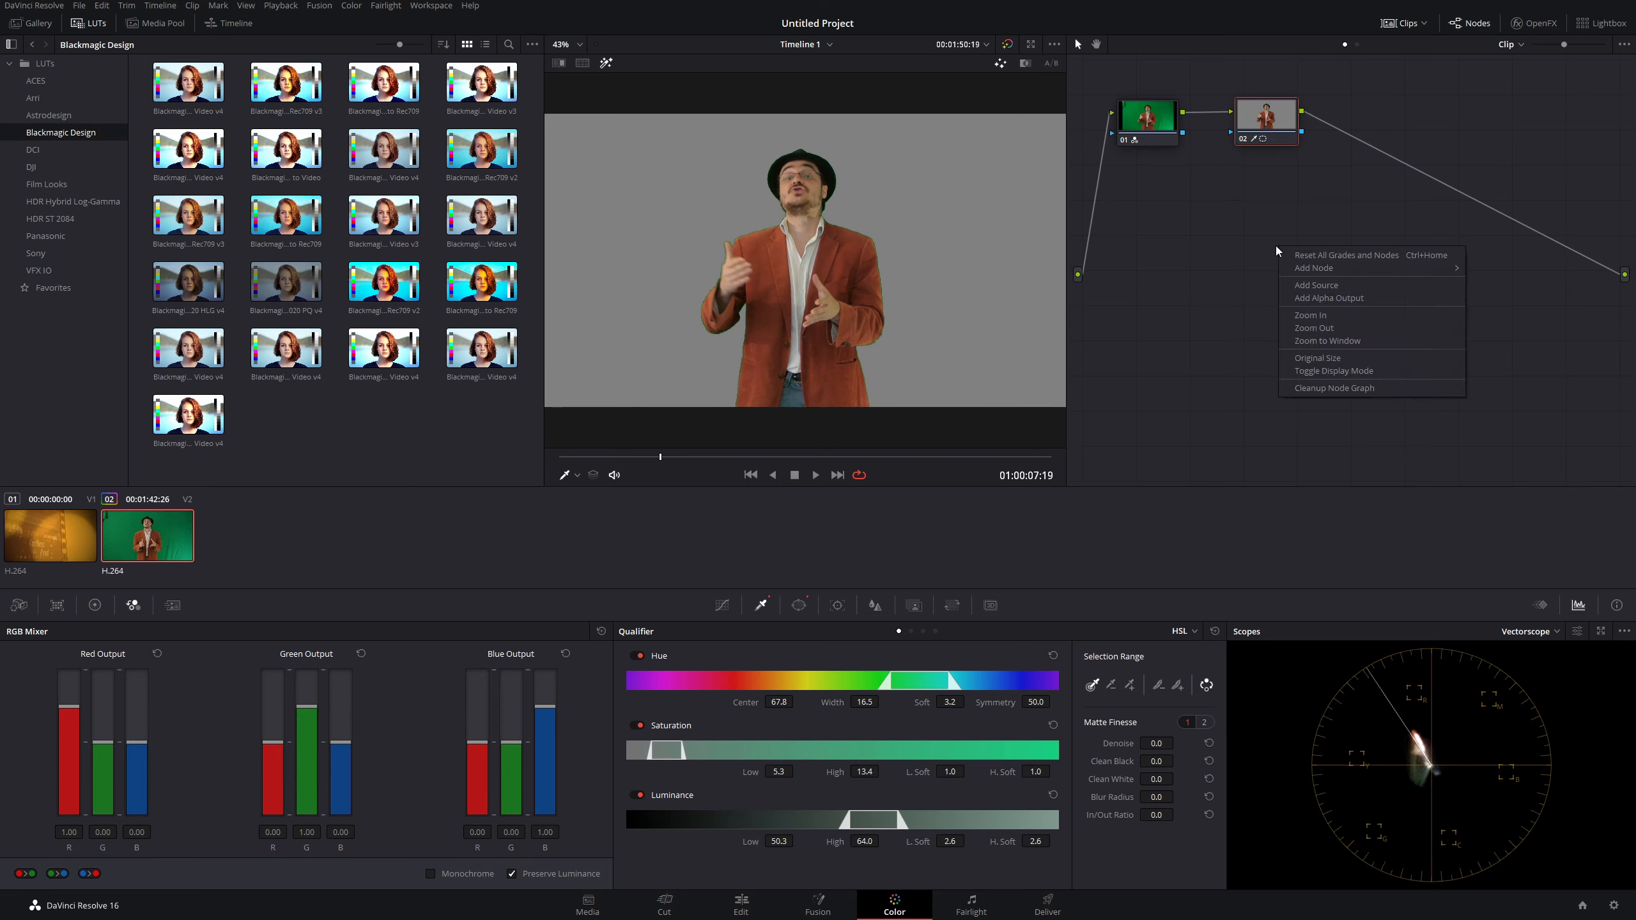
{"action": "left_click", "coordinate": [1373, 299]}
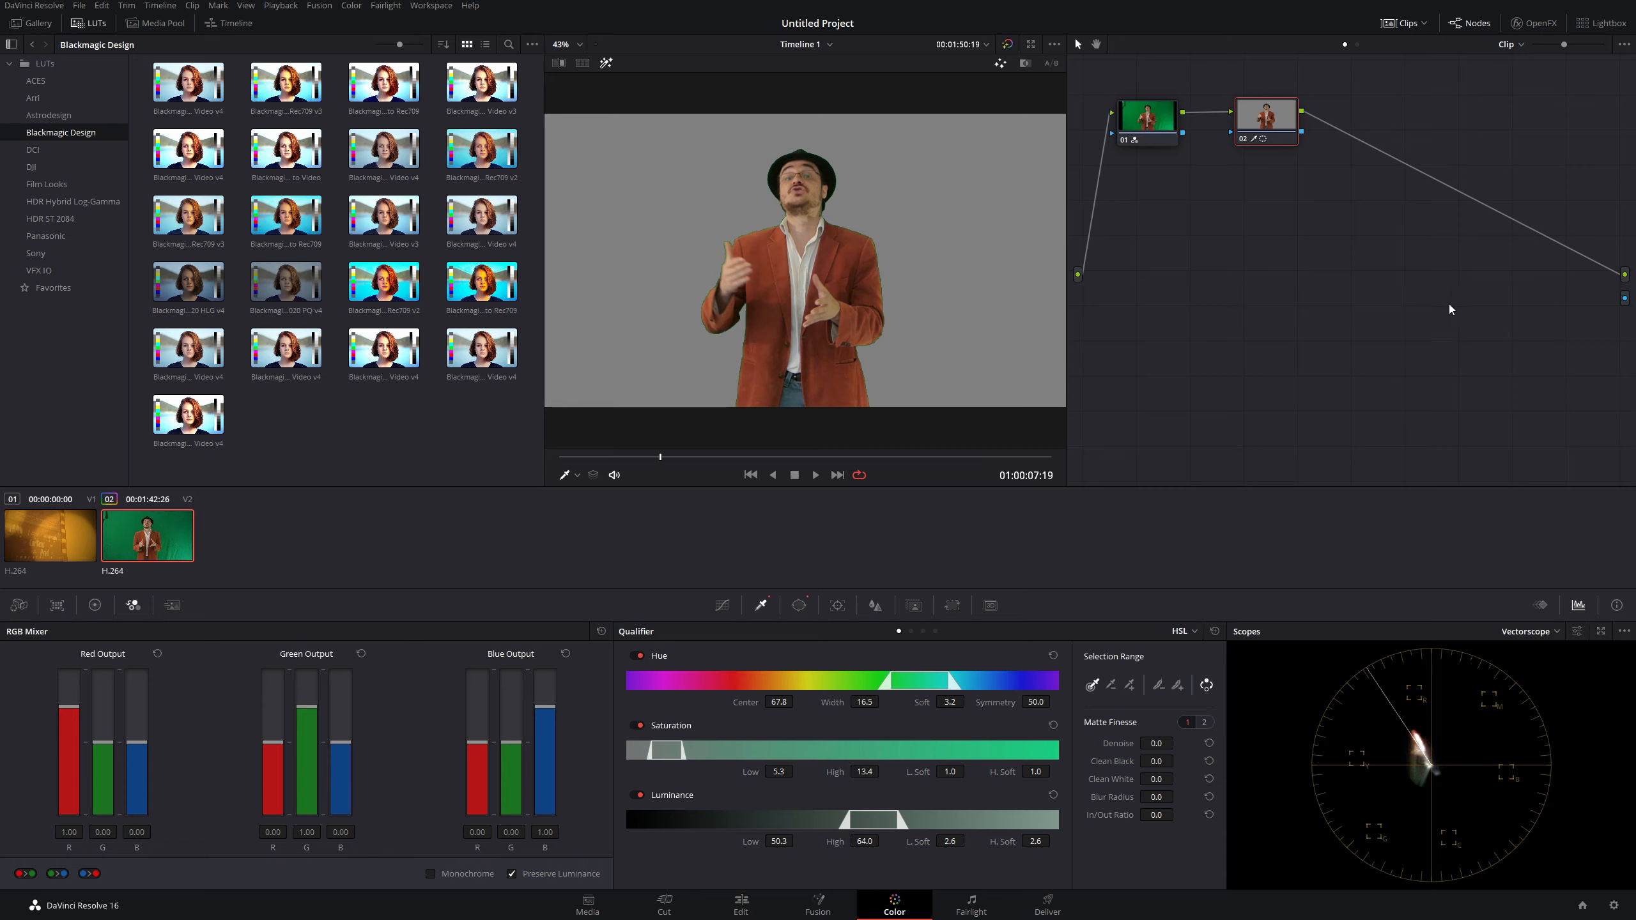
{"action": "left_click_drag", "start_coordinate": [1263, 114], "coordinate": [1256, 135]}
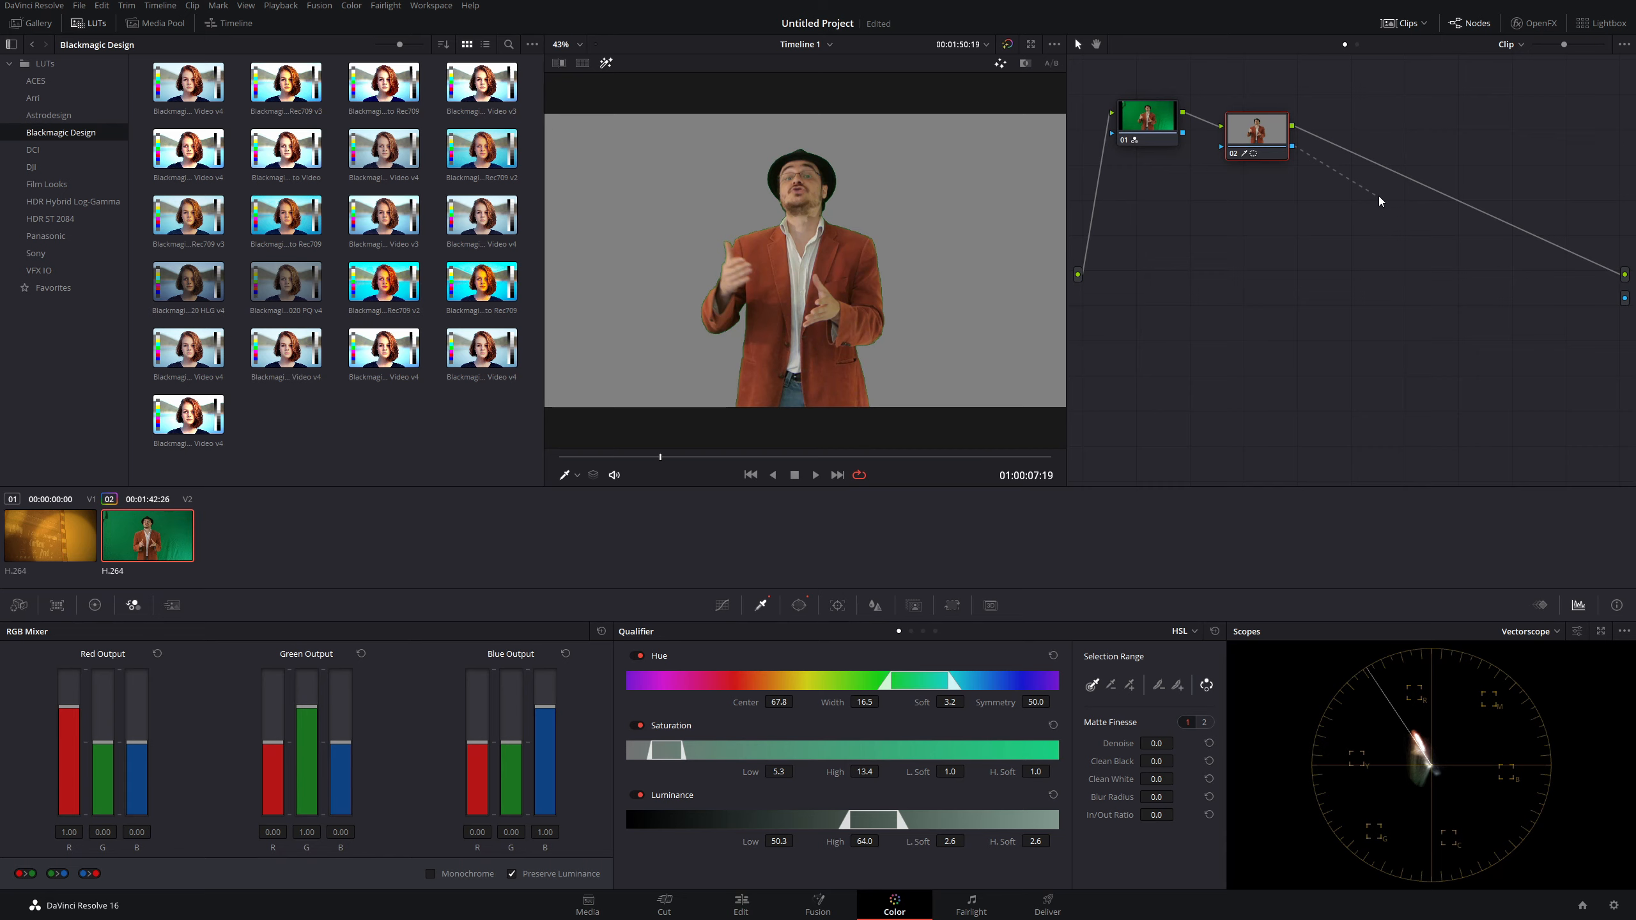
{"action": "left_click_drag", "start_coordinate": [1561, 263], "coordinate": [1627, 301]}
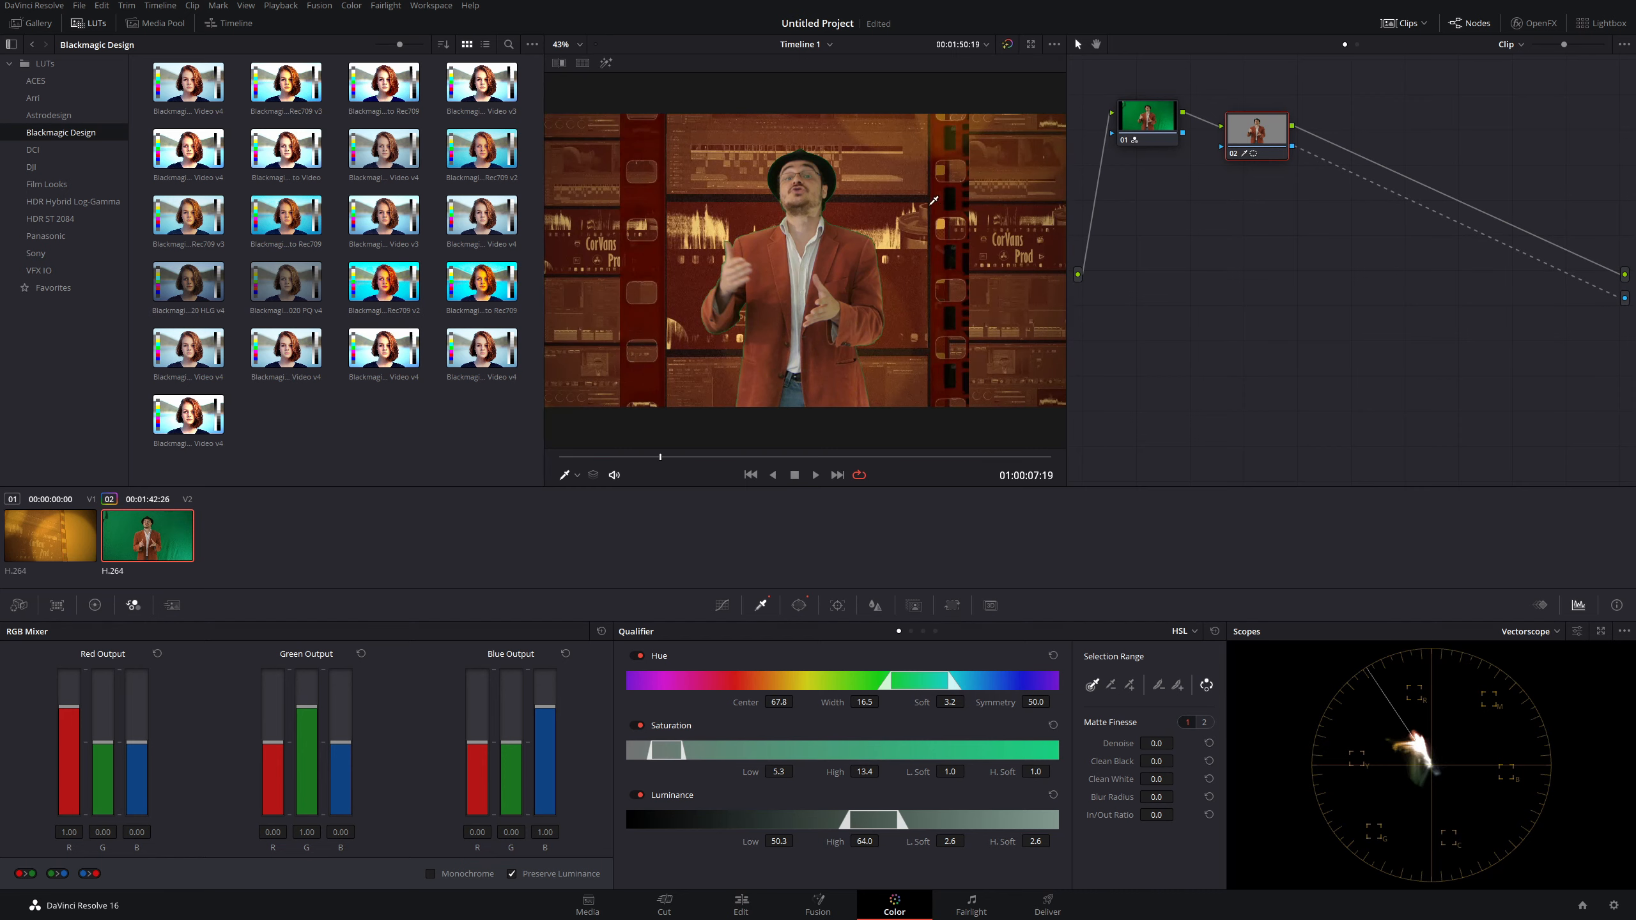
Step: Inspect the key edges in playback and close up, then set Matte Finesse to Clean Black 12.1, Blur Radius 7.1 and In/Out Ratio -56.1
{"action": "key", "text": "space"}
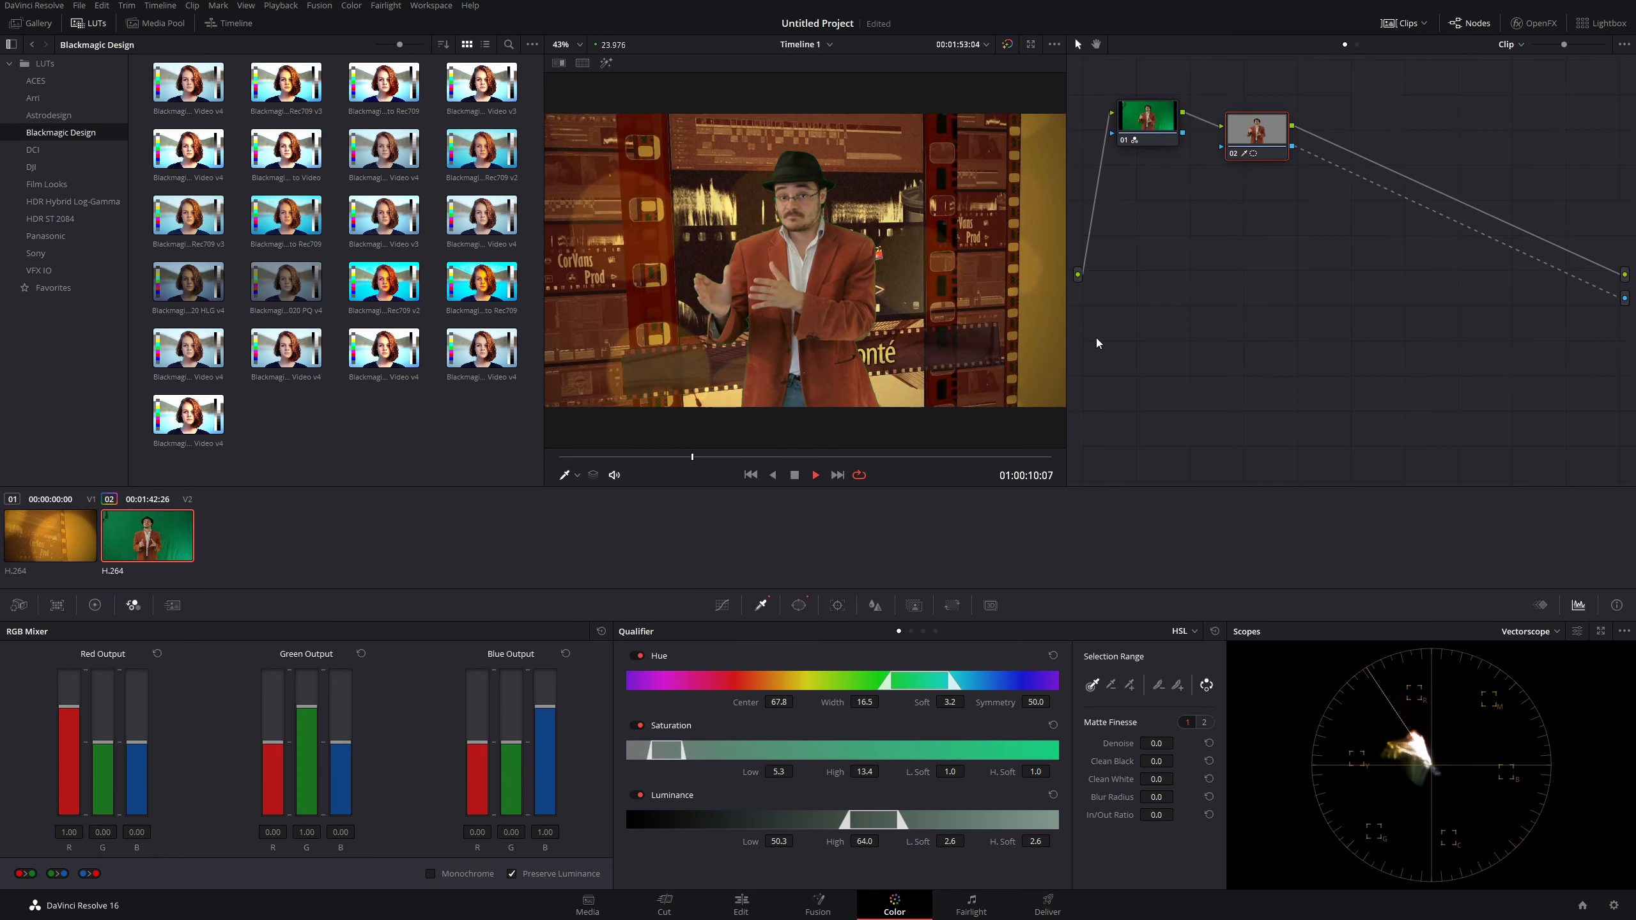
{"action": "key", "text": "space"}
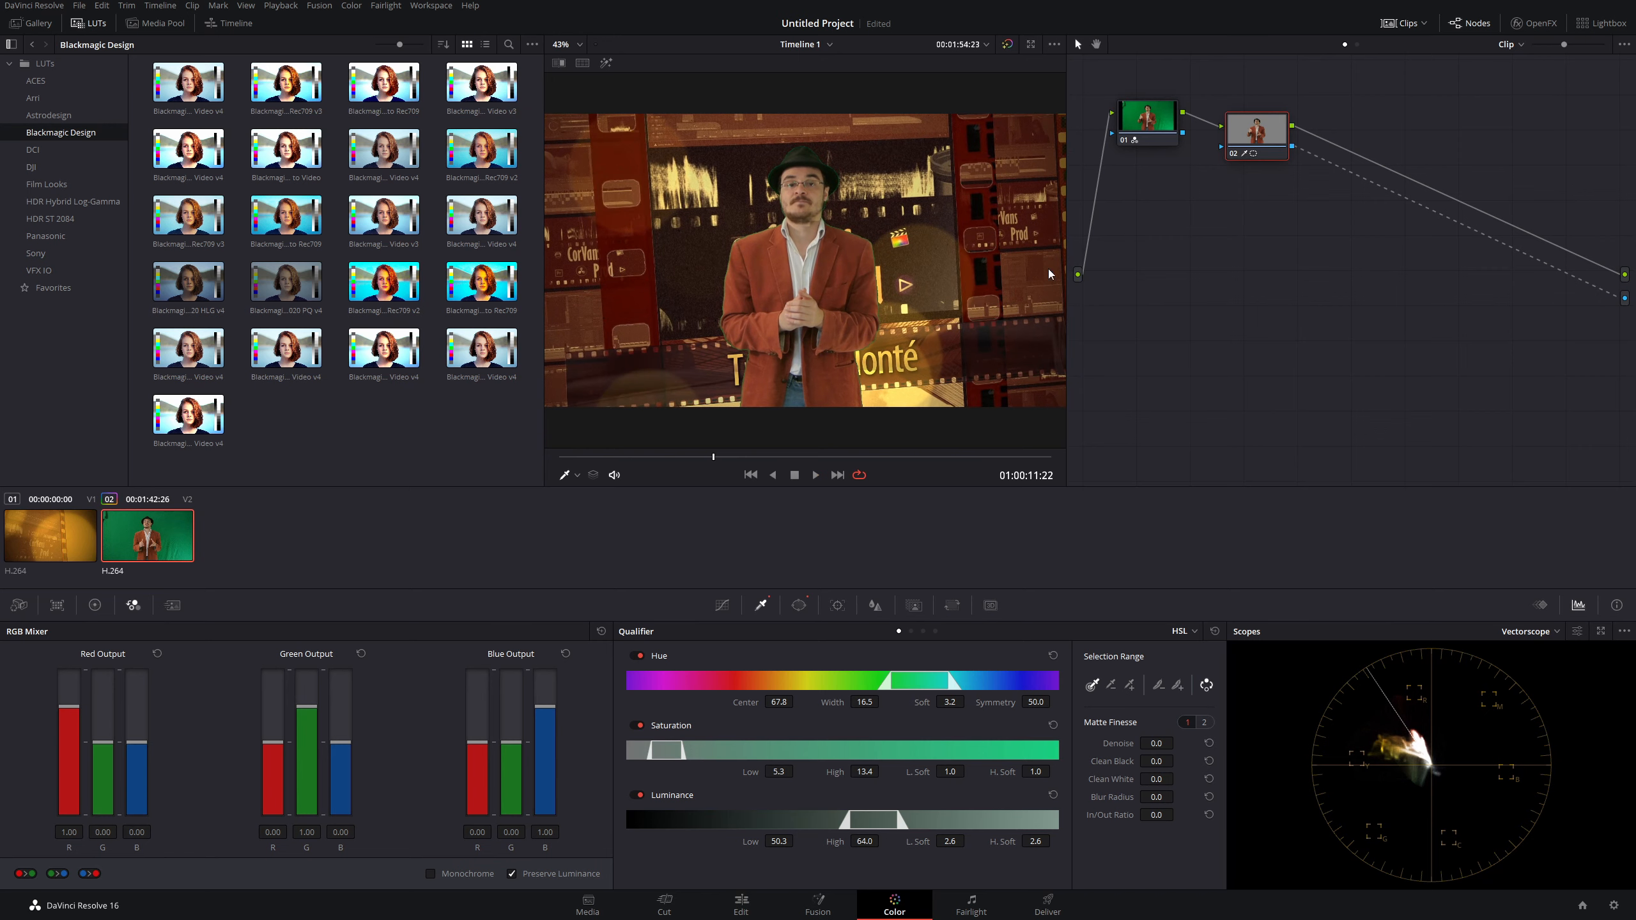
{"action": "scroll", "coordinate": [791, 169], "scroll_direction": "up", "scroll_amount": 5}
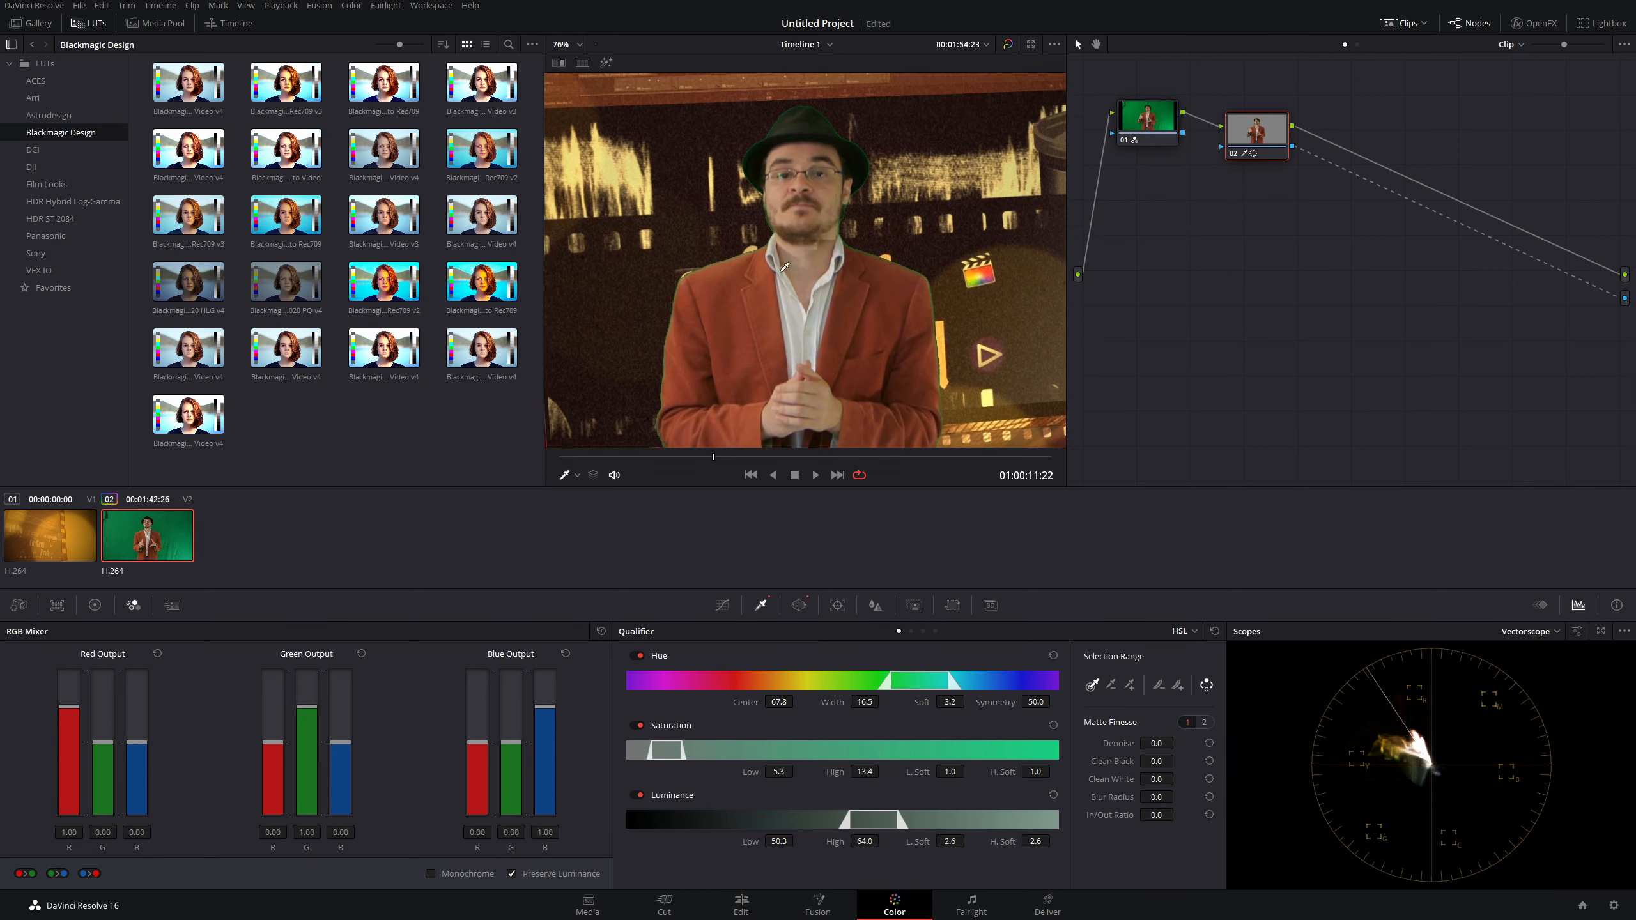
{"action": "scroll", "coordinate": [778, 296], "scroll_direction": "up", "scroll_amount": 2}
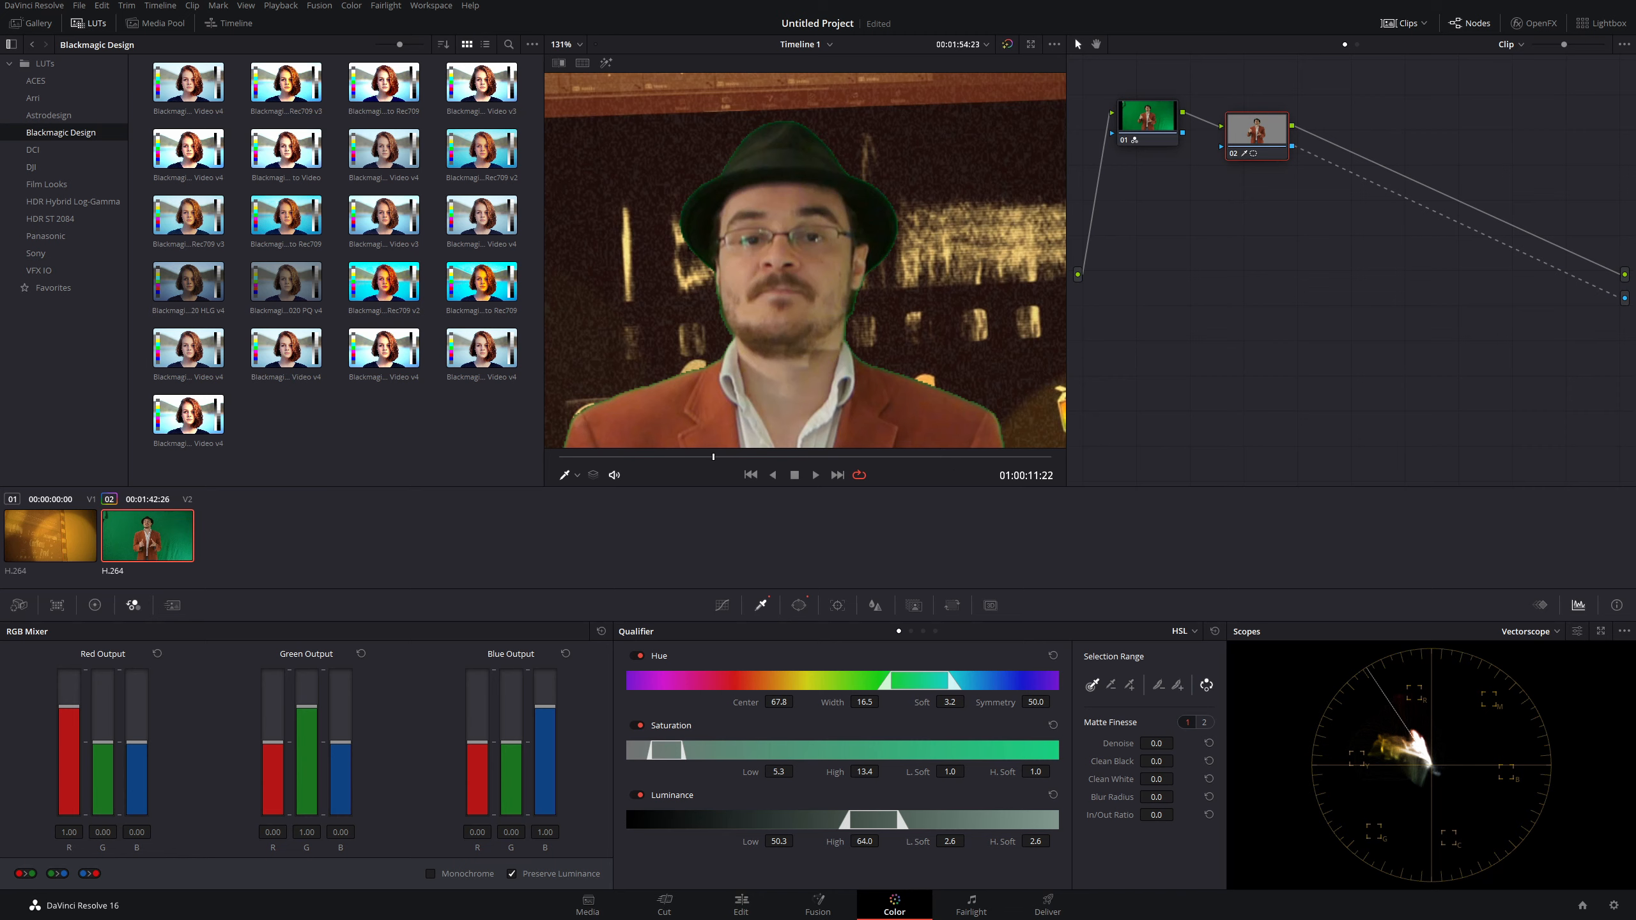
{"action": "left_click_drag", "start_coordinate": [1157, 761], "coordinate": [1157, 797]}
{"action": "left_click_drag", "start_coordinate": [1148, 815], "coordinate": [1121, 816]}
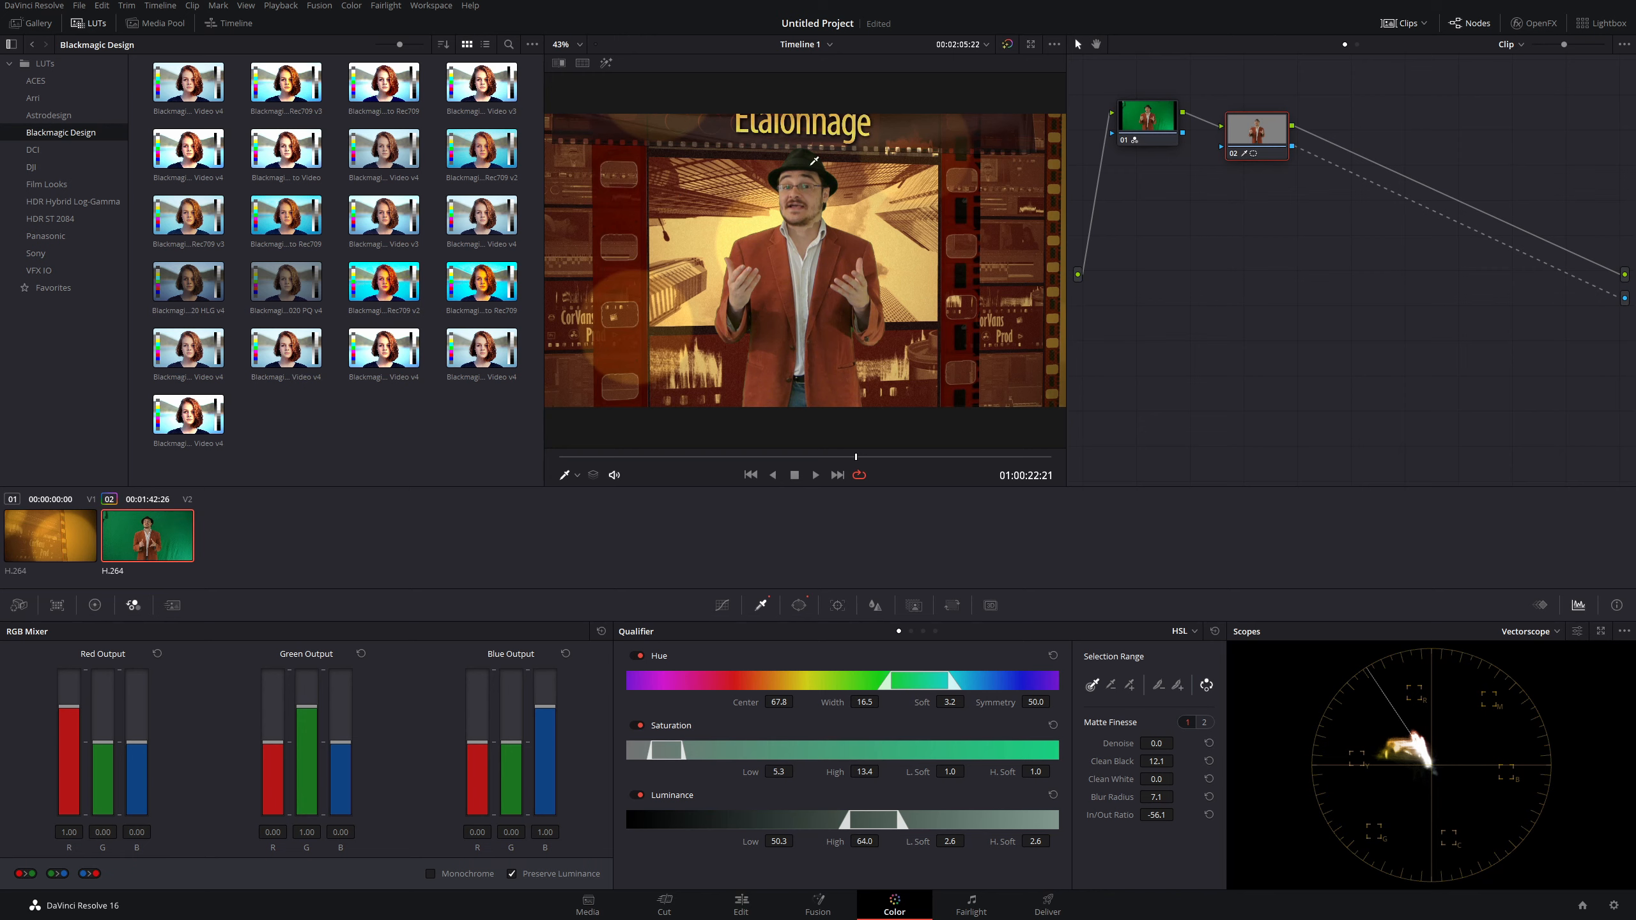
Step: Add a serial node after node 02 and connect node 02's key output to the new node's key input
{"action": "left_click_drag", "start_coordinate": [1233, 142], "coordinate": [1240, 126]}
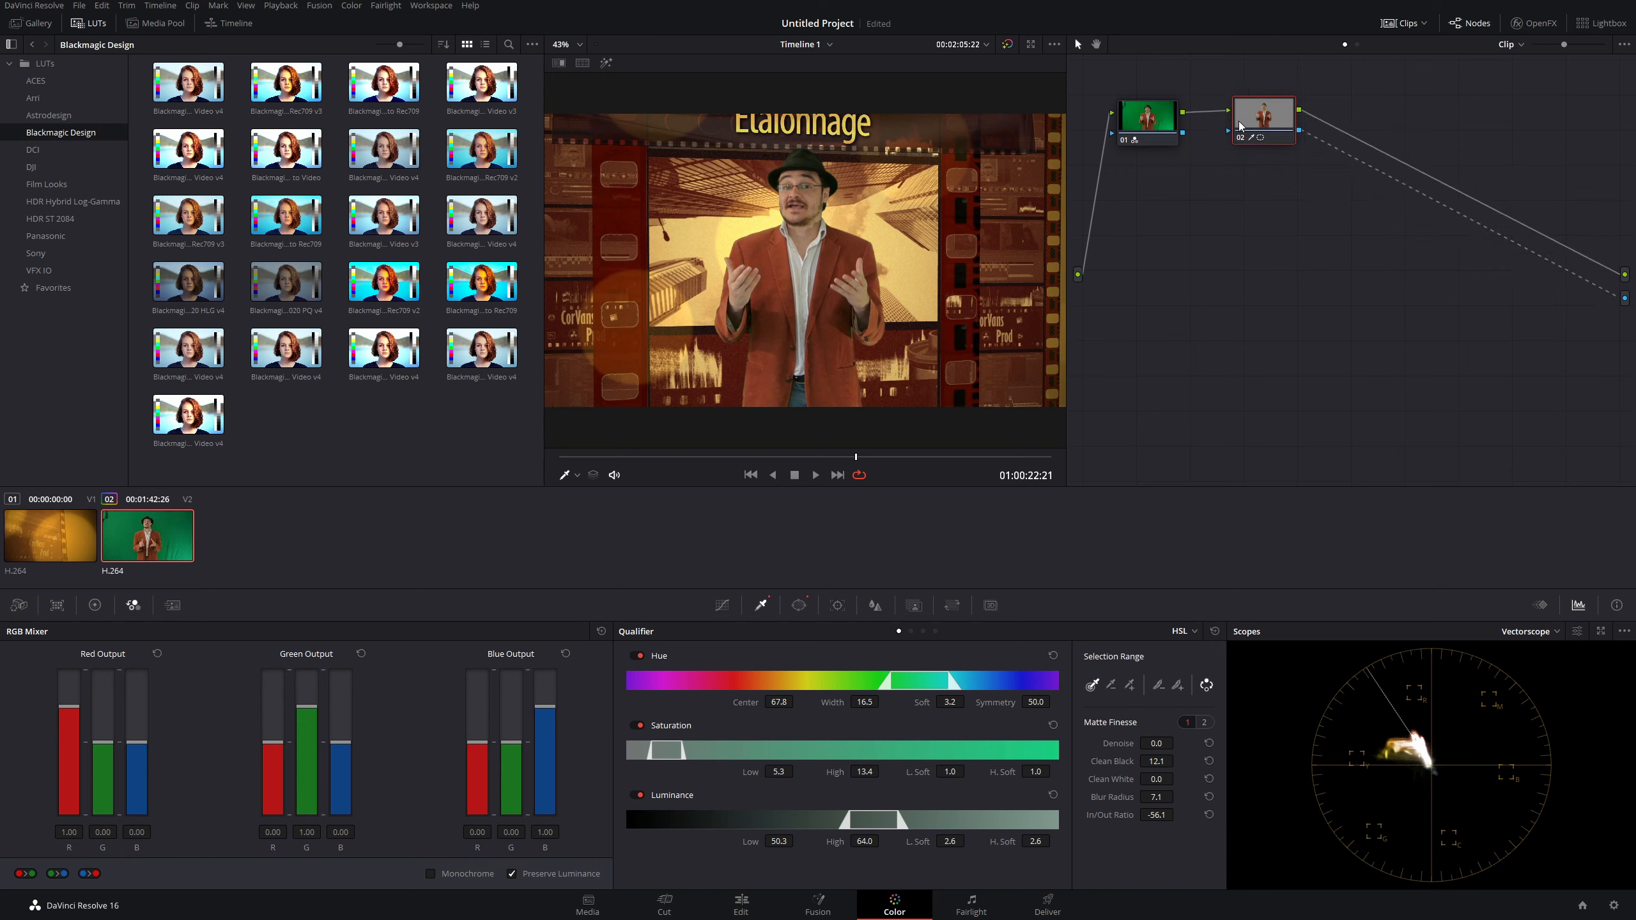
{"action": "key", "text": "alt+s"}
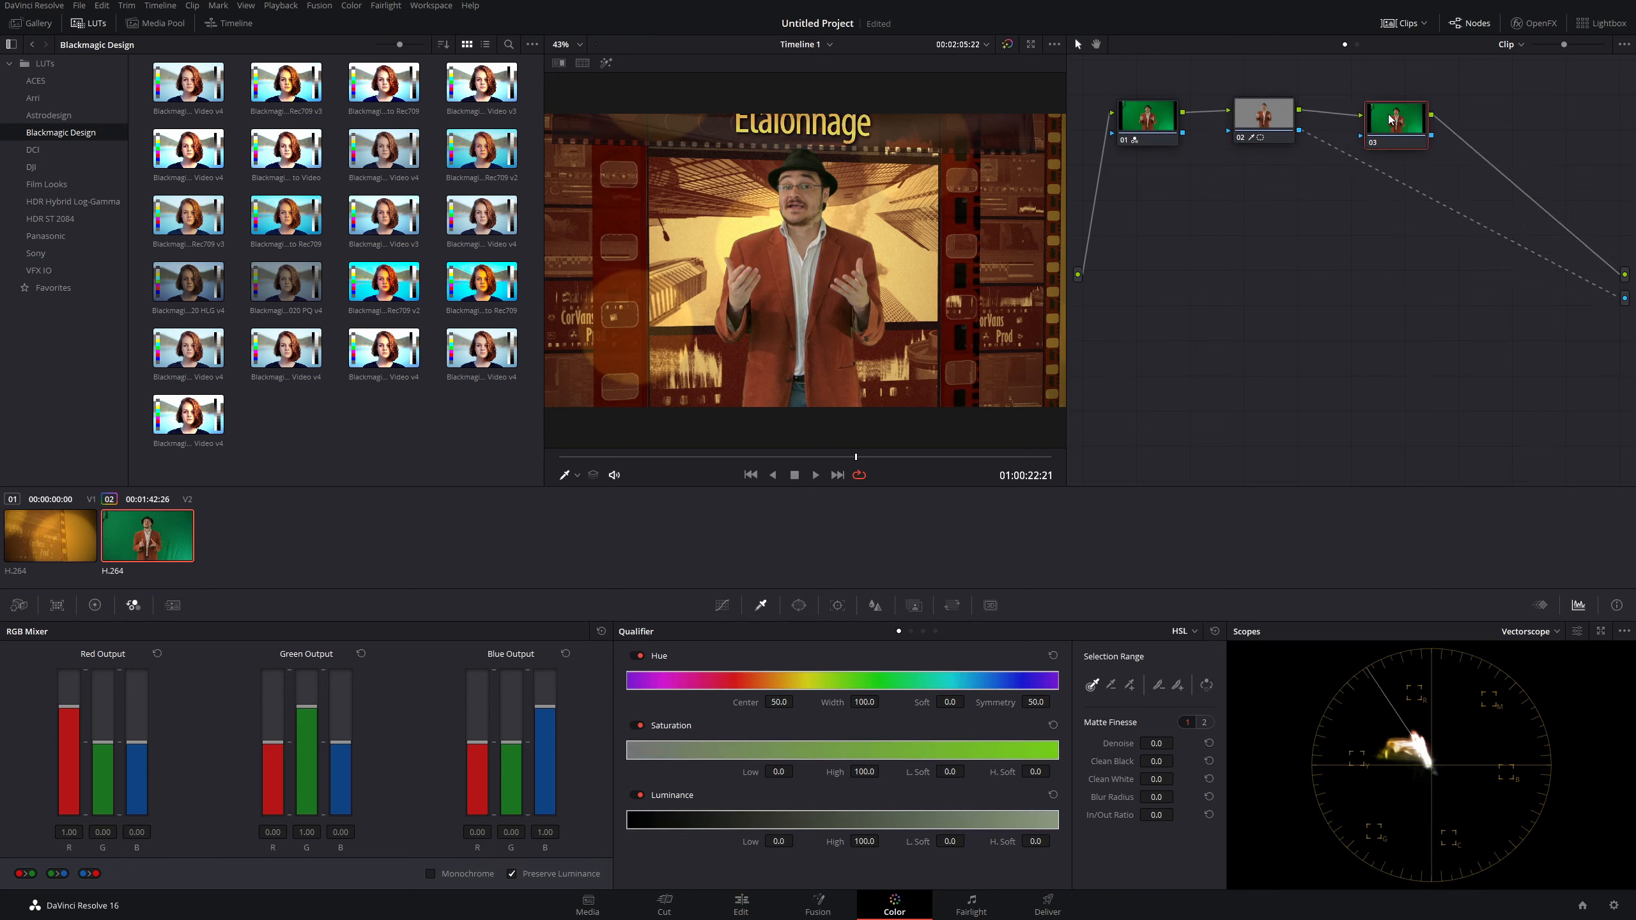
{"action": "left_click_drag", "start_coordinate": [1343, 139], "coordinate": [1362, 136]}
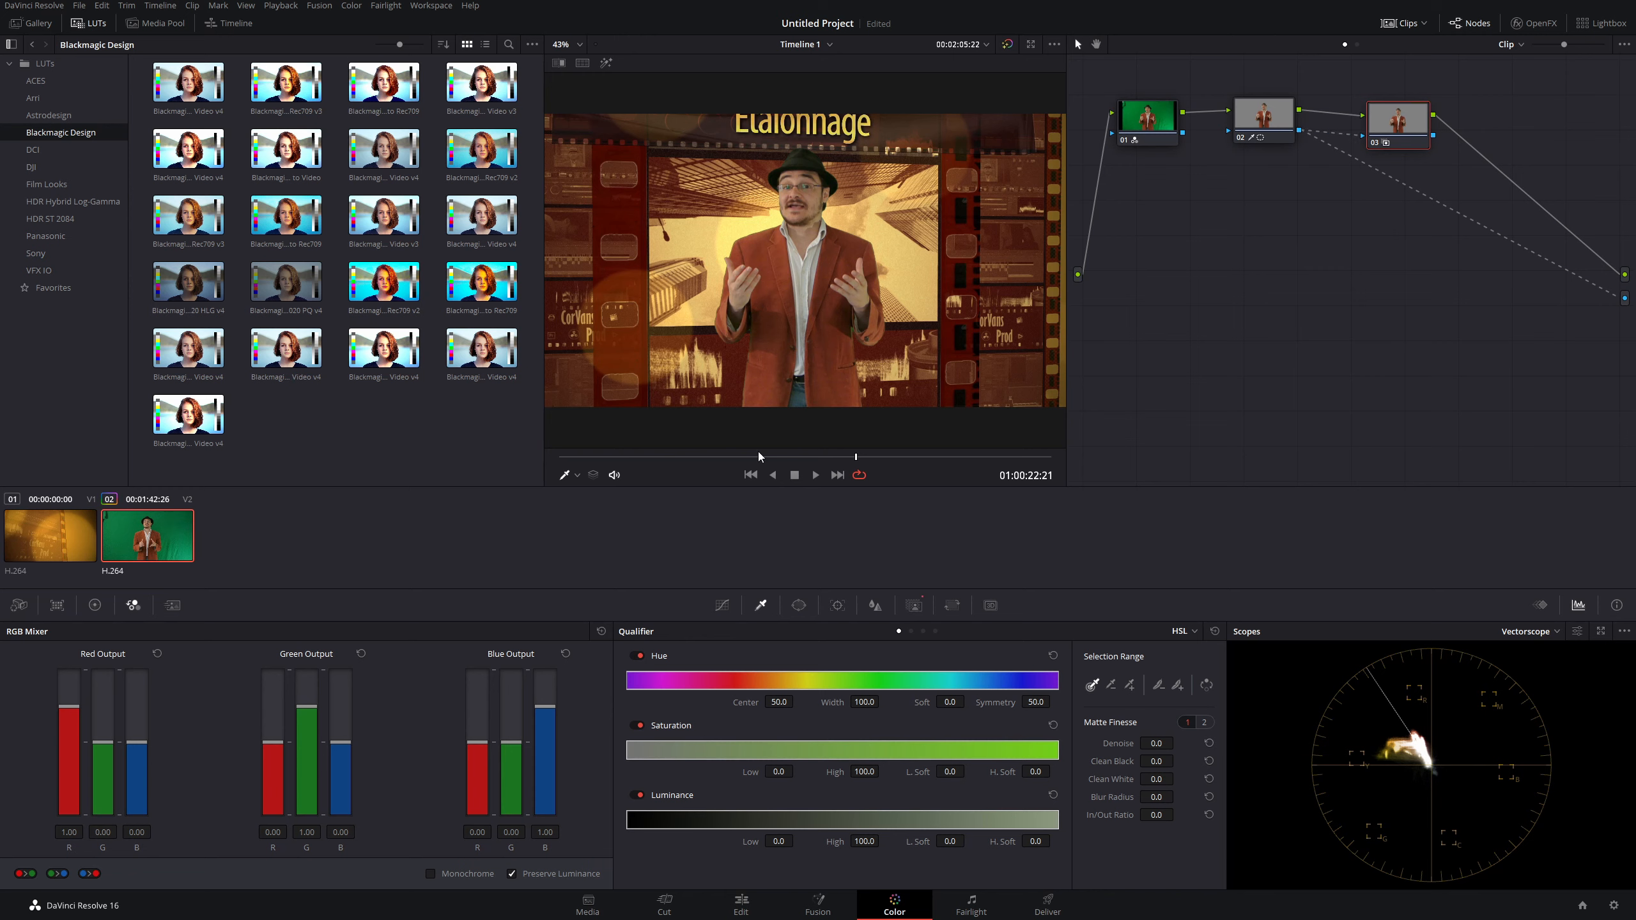
Step: On node 03, shift the Gamma color wheel slightly to about 0.01 red and 0.01 blue, and review the composite in full screen and playback
{"action": "left_click", "coordinate": [95, 604]}
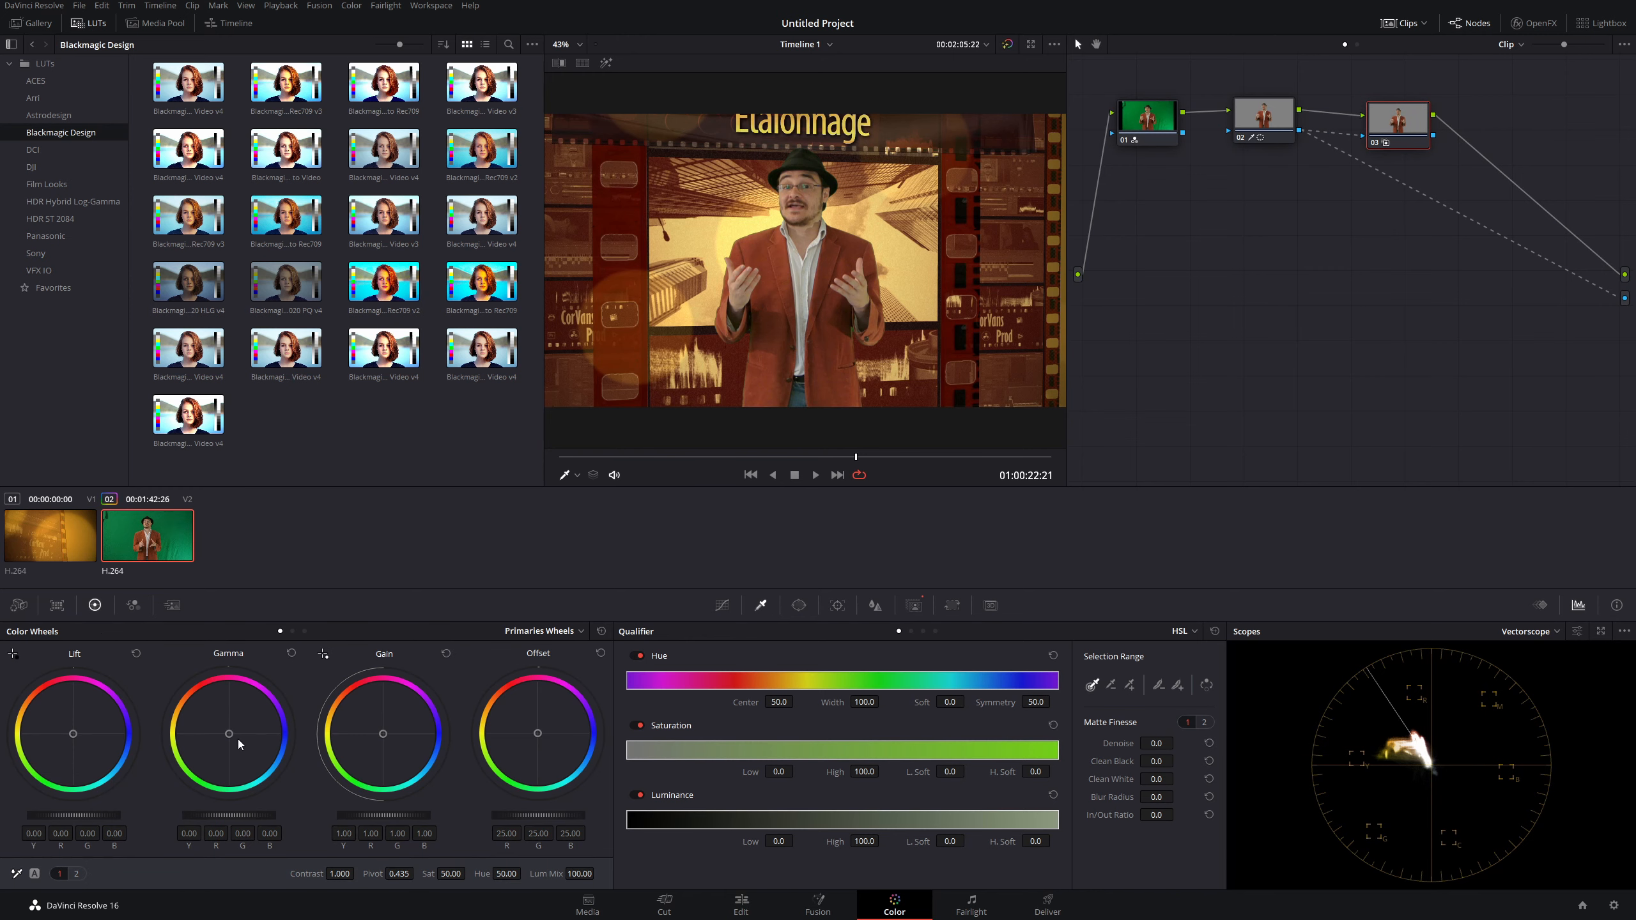
{"action": "left_click_drag", "start_coordinate": [230, 734], "coordinate": [228, 733]}
{"action": "key", "text": "ctrl+f"}
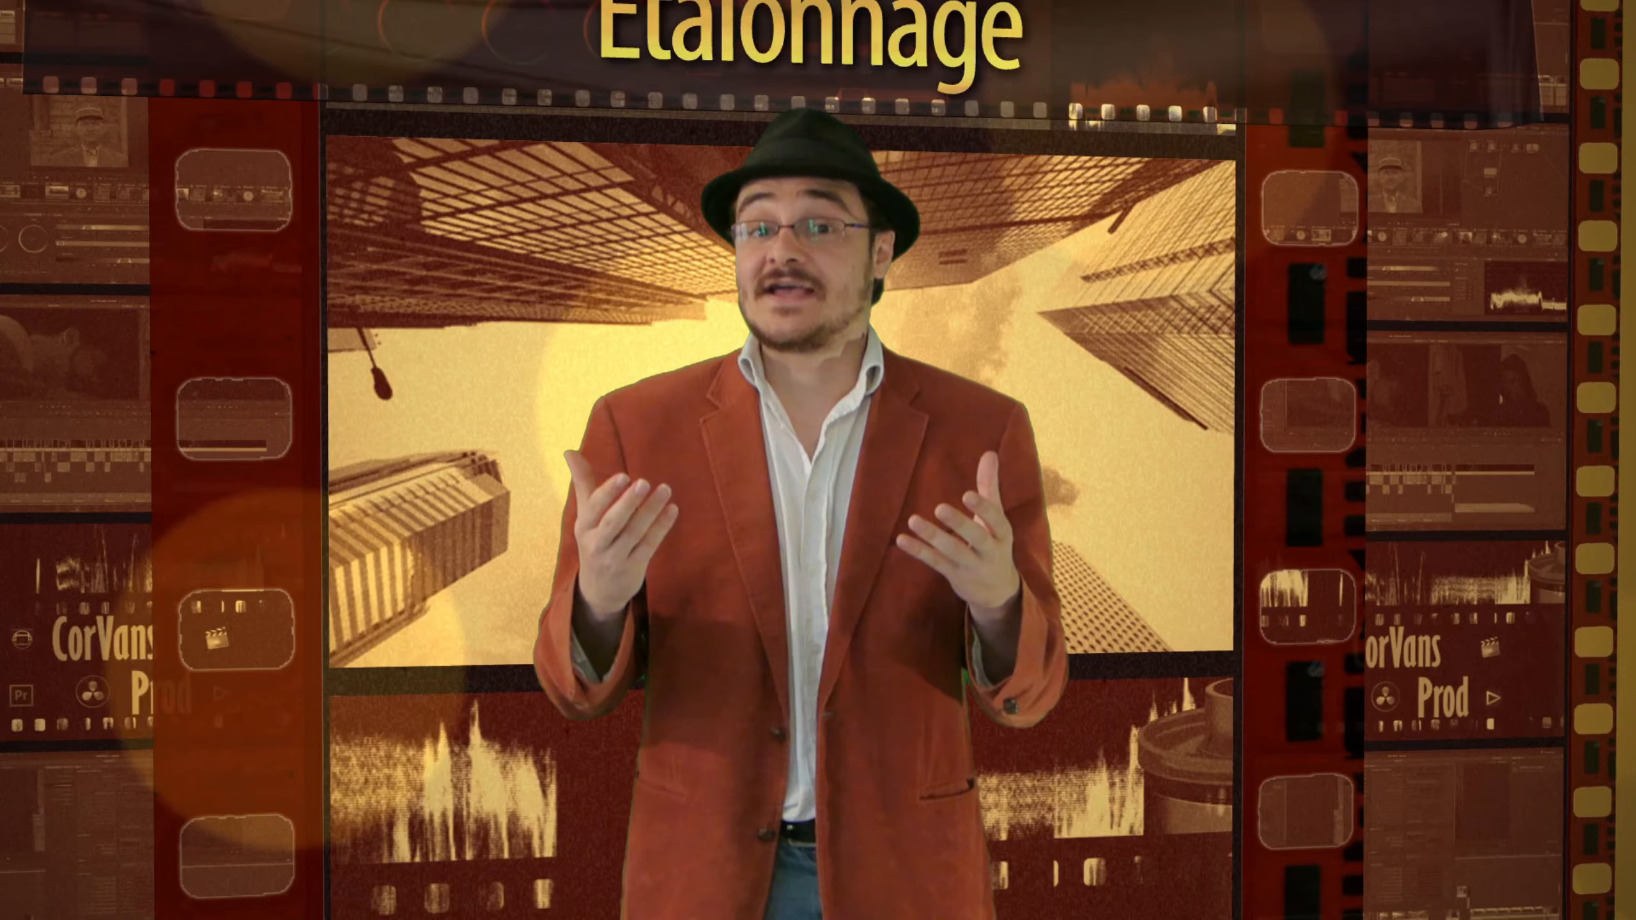
{"action": "key", "text": "Escape"}
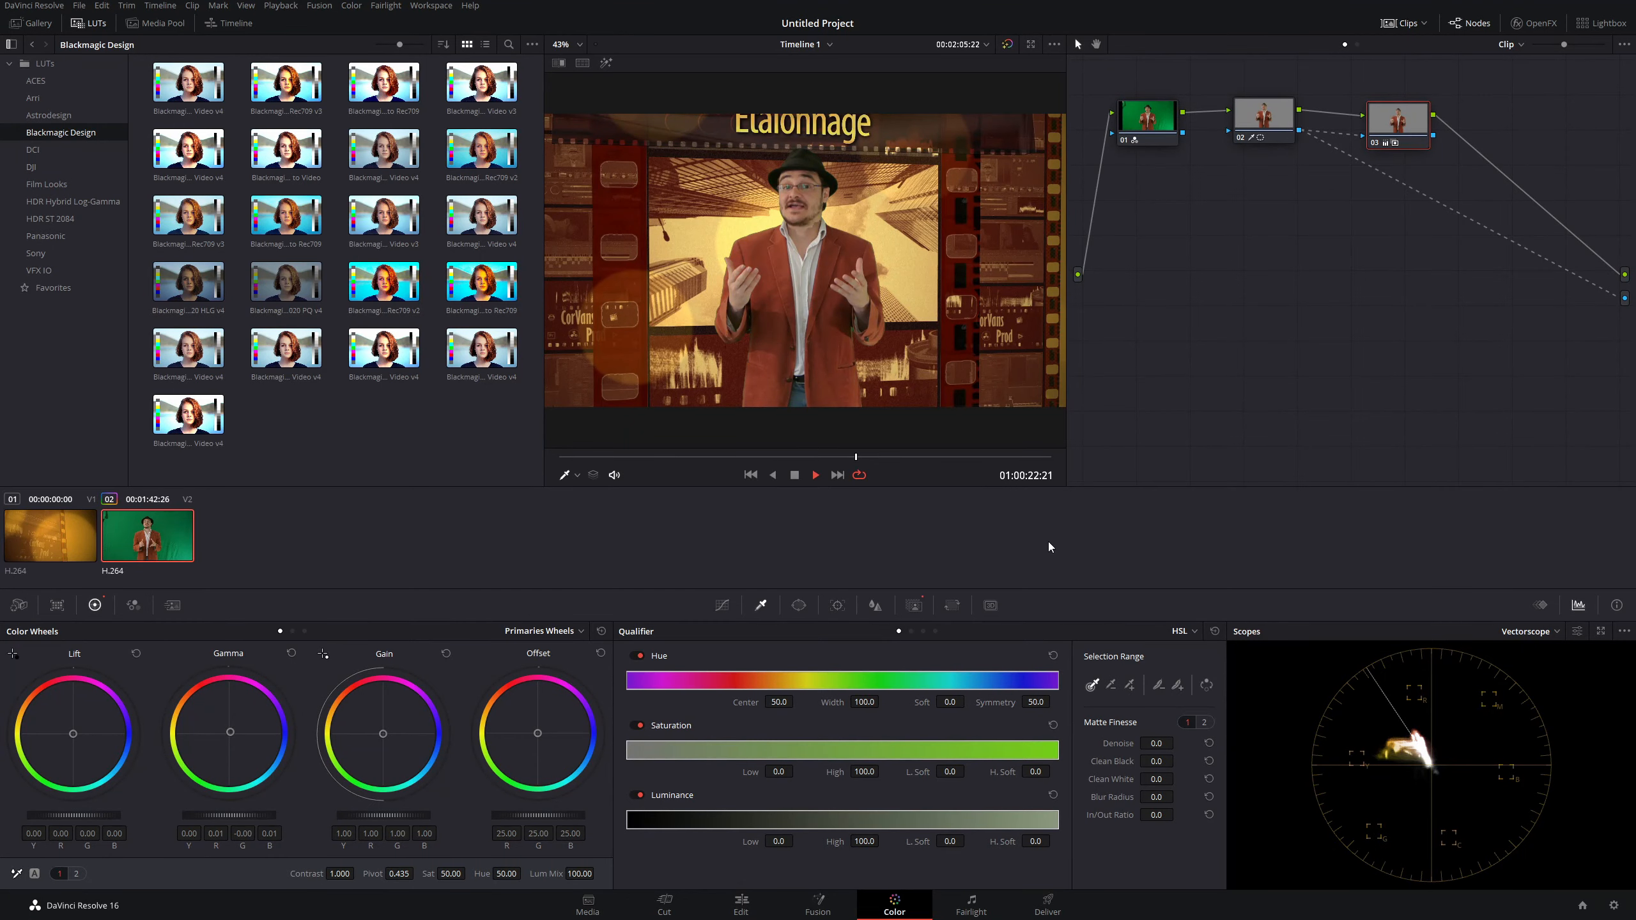
{"action": "key", "text": "space"}
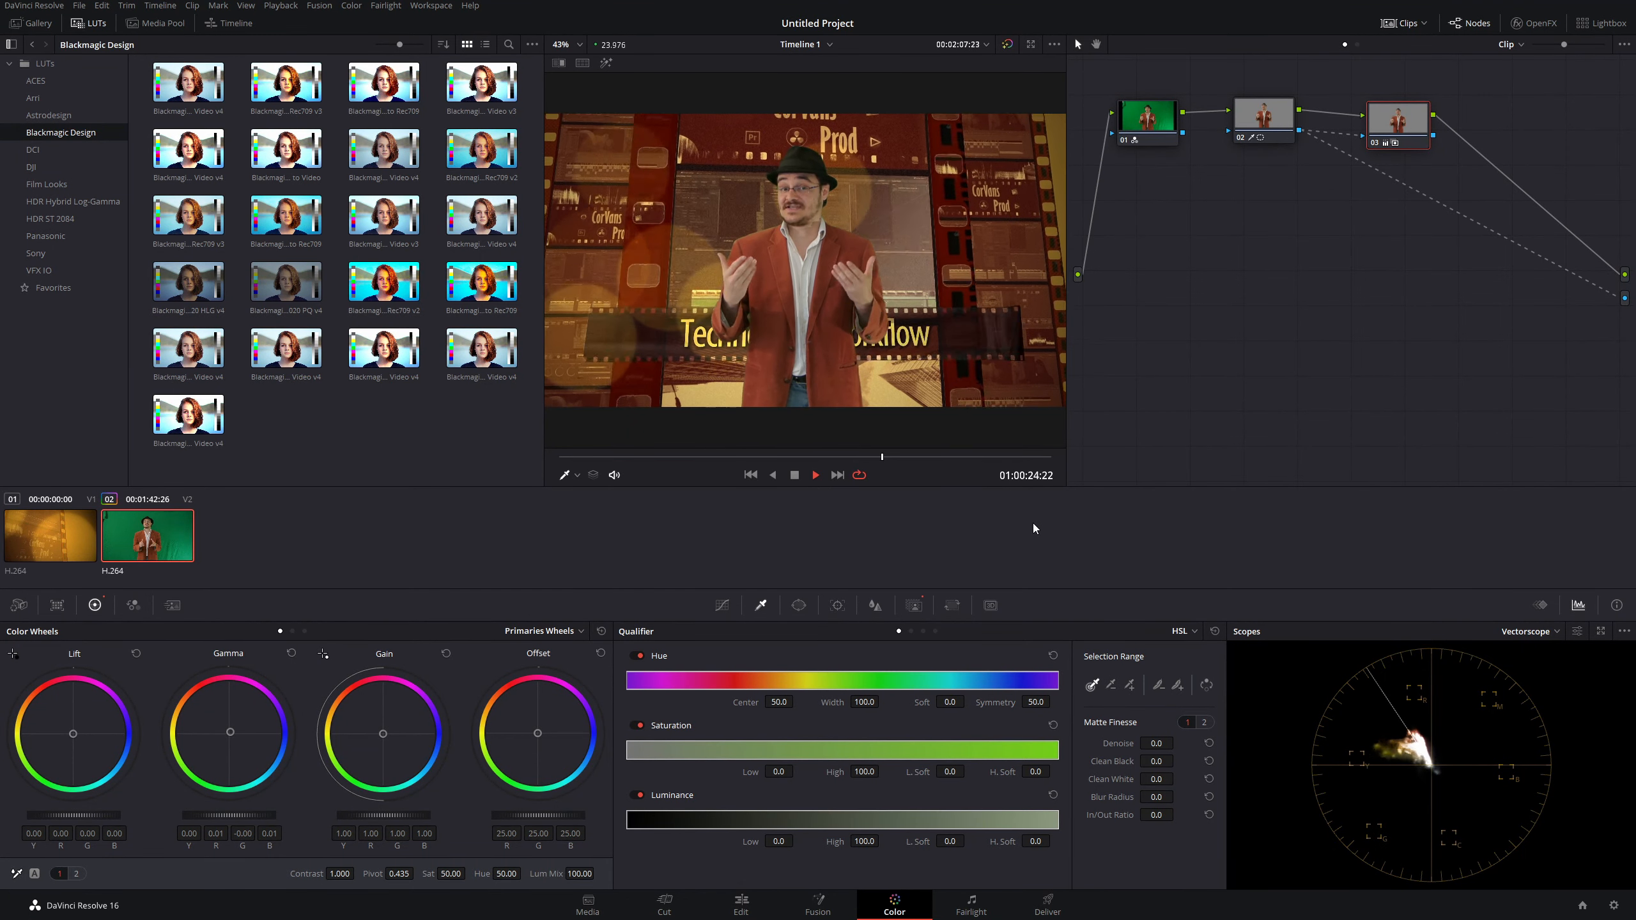